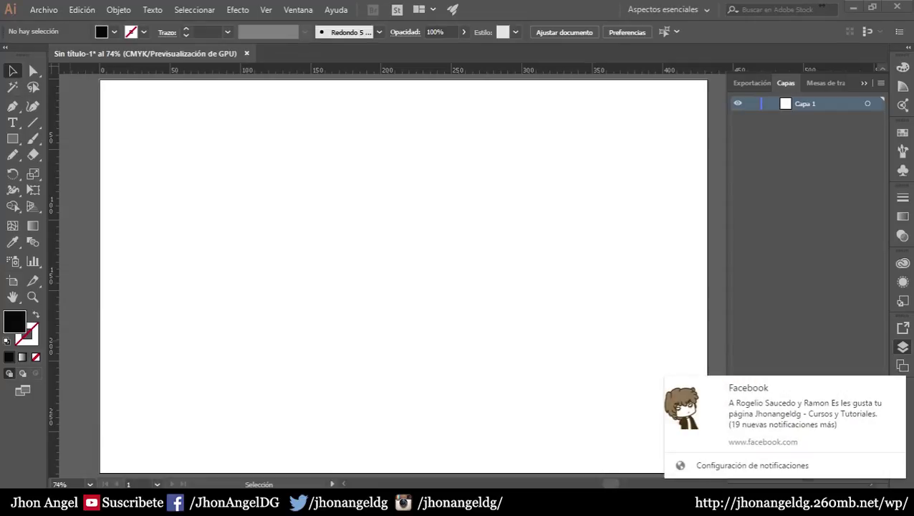
- Dismiss the Facebook notification pop-up covering the lower right of the artboard
{"action": "left_click", "coordinate": [899, 385]}
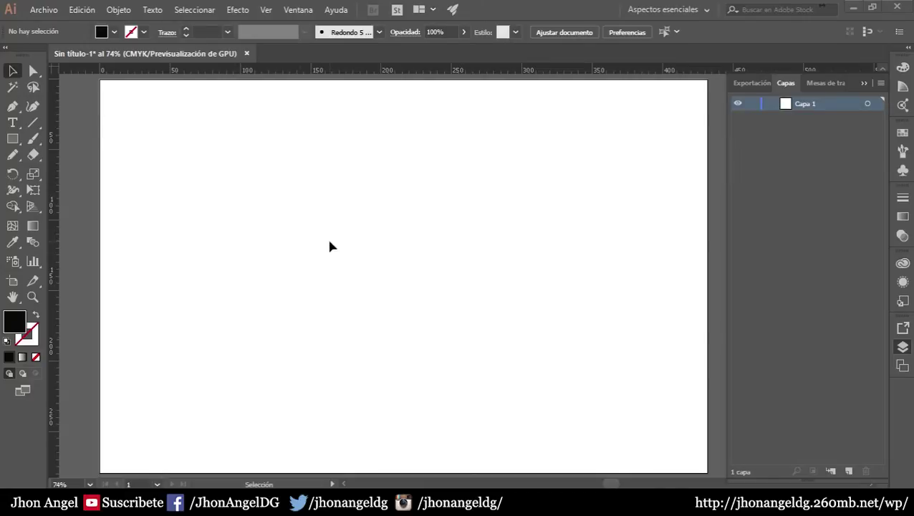
- Open the Nuevo Documento dialog from the Archivo menu
{"action": "left_click", "coordinate": [42, 10]}
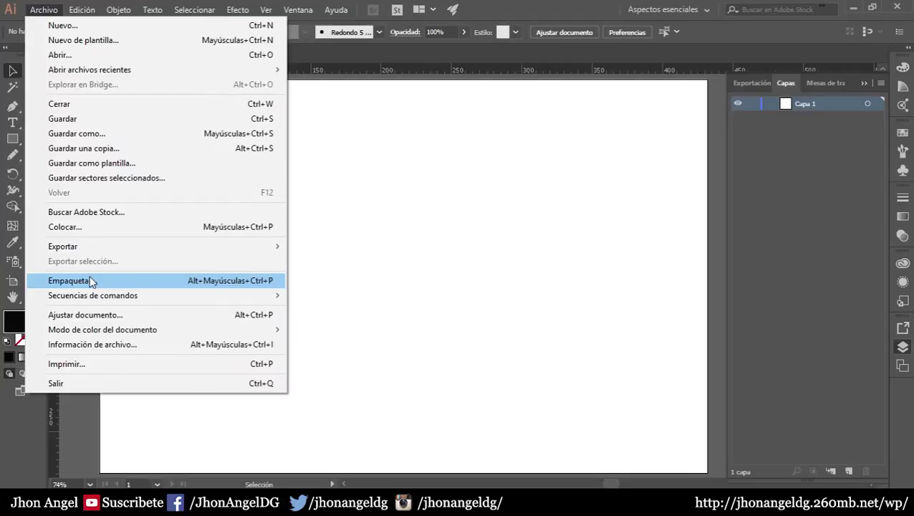
{"action": "left_click", "coordinate": [120, 27]}
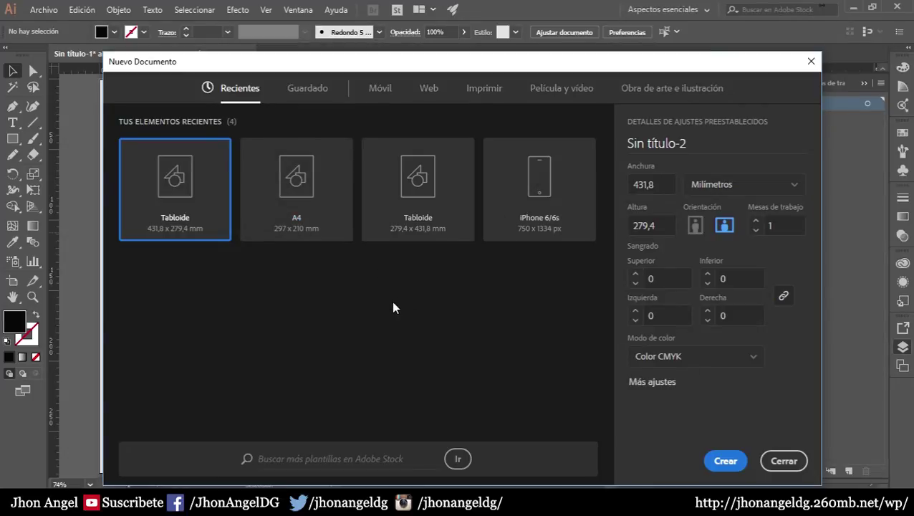
- Compare the iPhone 6/6s, Tabloide and A4 recent presets, then view the empty Guardado presets
{"action": "left_click", "coordinate": [541, 207]}
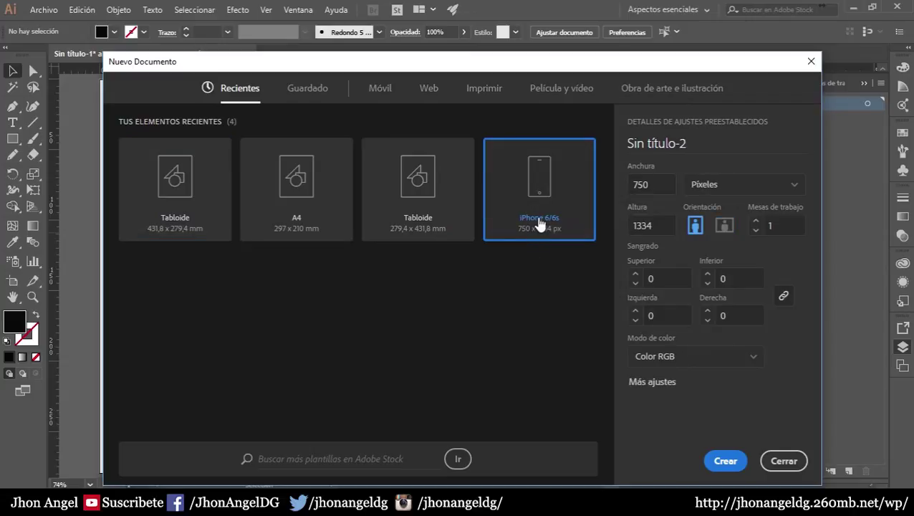
{"action": "left_click", "coordinate": [423, 192]}
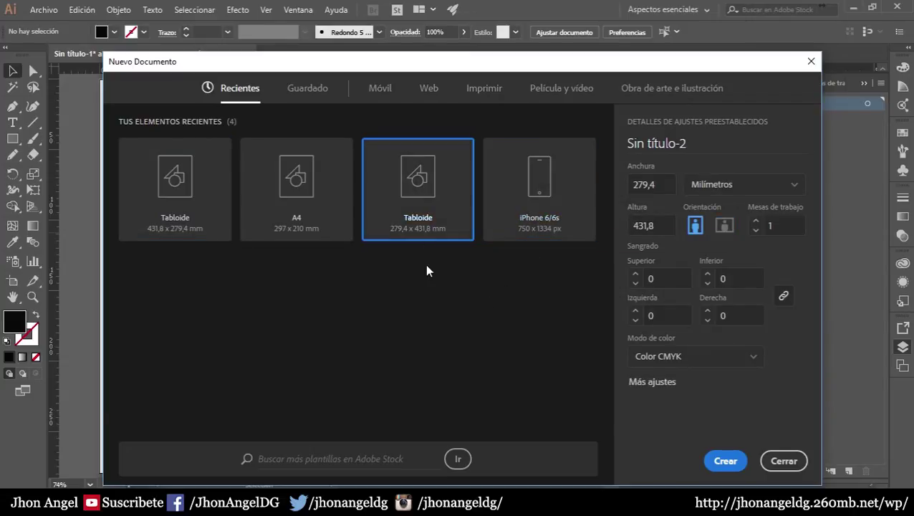
{"action": "left_click", "coordinate": [301, 190]}
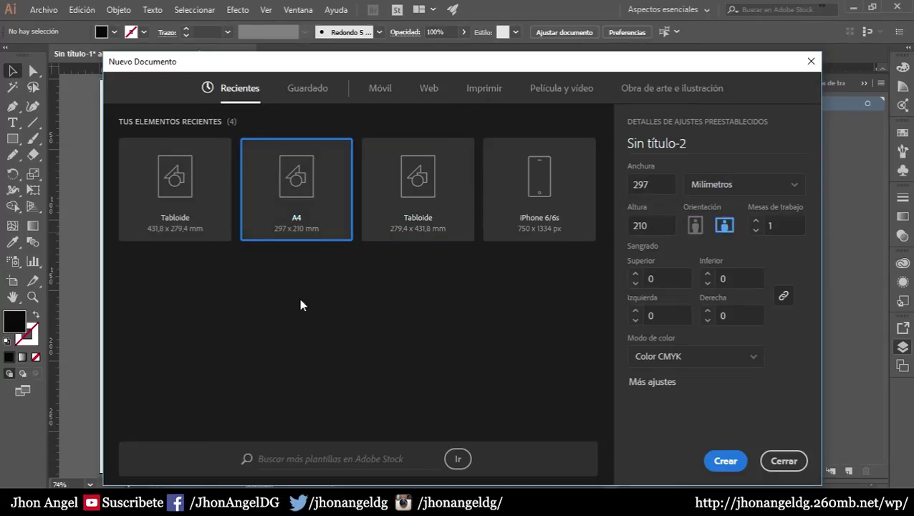
{"action": "left_click", "coordinate": [185, 202]}
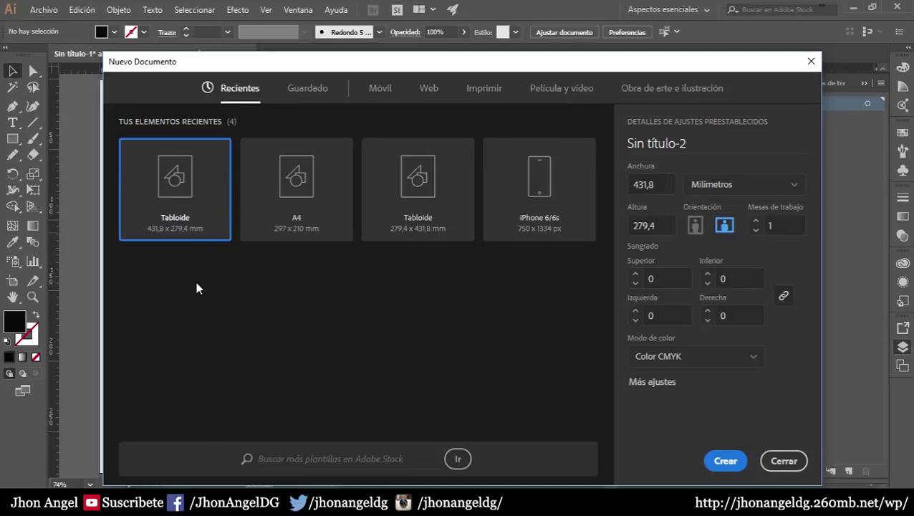
{"action": "left_click", "coordinate": [302, 91]}
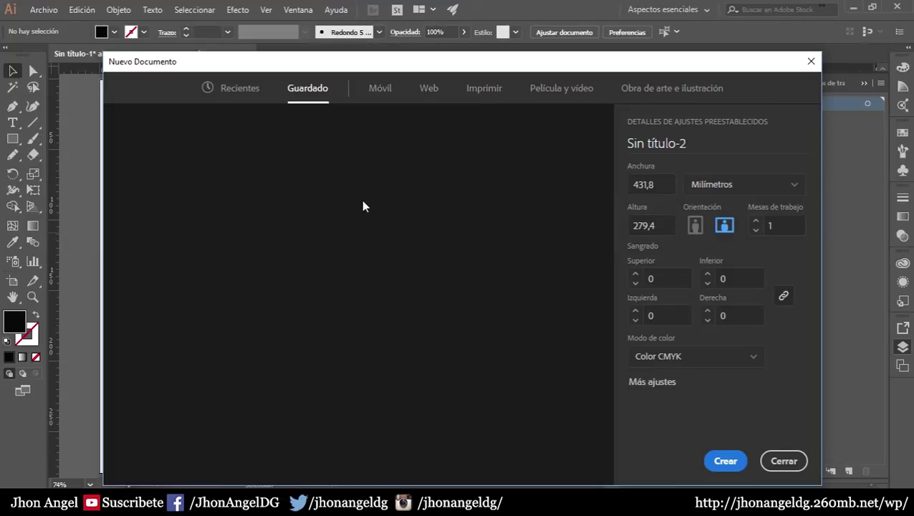
- Show the Móvil presets, with iPhone 6/6s at 750 × 1334 px applied
{"action": "left_click", "coordinate": [381, 93]}
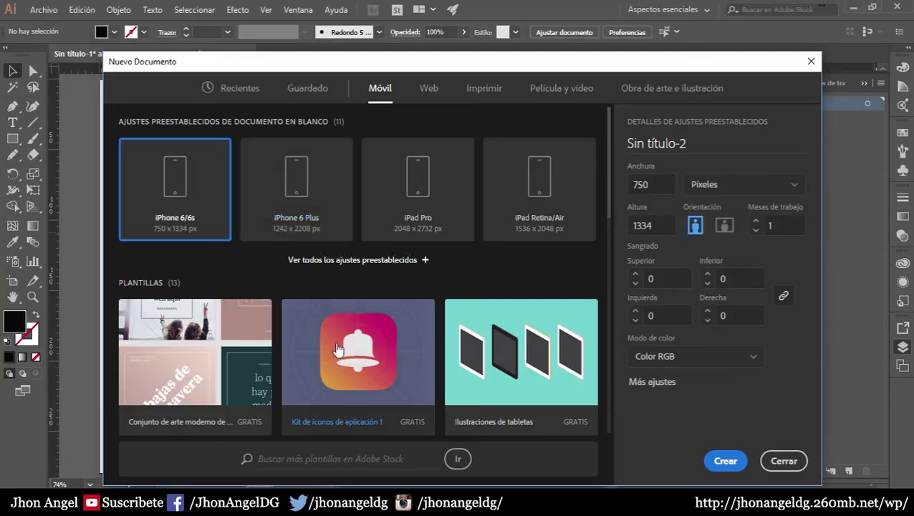
{"action": "scroll", "coordinate": [408, 345], "scroll_direction": "down", "scroll_amount": 2}
{"action": "scroll", "coordinate": [409, 345], "scroll_direction": "down", "scroll_amount": 5}
{"action": "scroll", "coordinate": [414, 345], "scroll_direction": "up", "scroll_amount": 8}
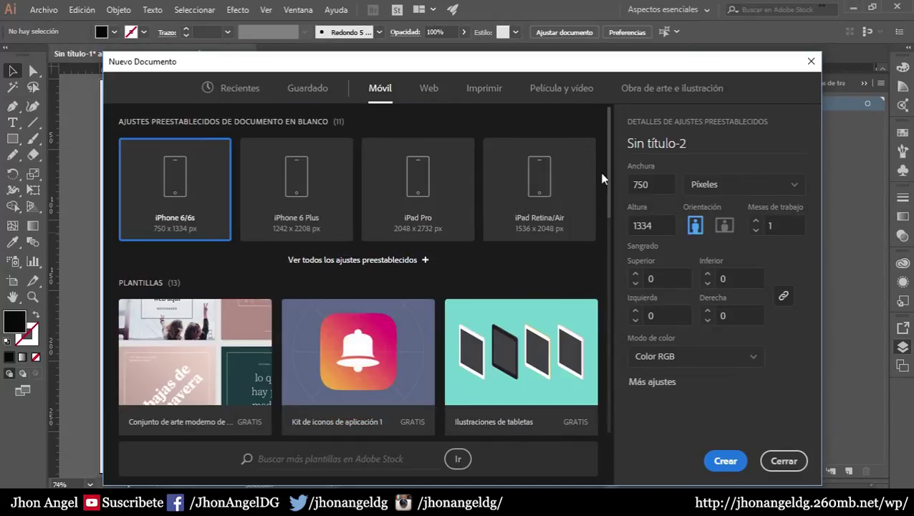
{"action": "left_click_drag", "start_coordinate": [609, 179], "coordinate": [602, 244]}
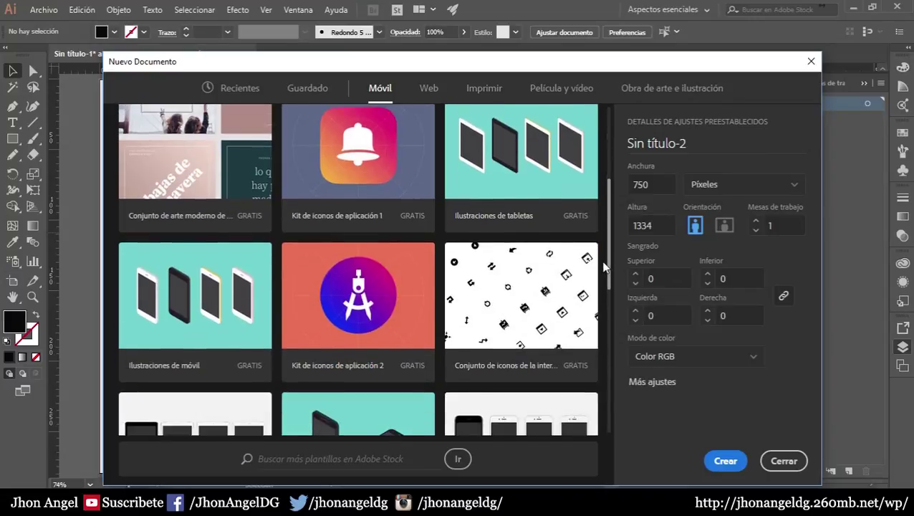
{"action": "scroll", "coordinate": [602, 243], "scroll_direction": "down", "scroll_amount": 1}
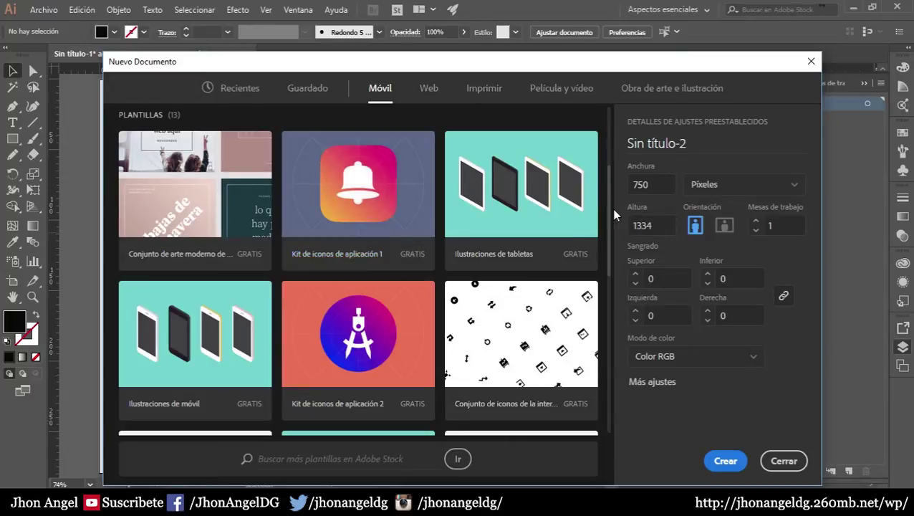
{"action": "left_click_drag", "start_coordinate": [608, 209], "coordinate": [597, 278]}
{"action": "scroll", "coordinate": [597, 278], "scroll_direction": "down", "scroll_amount": 3}
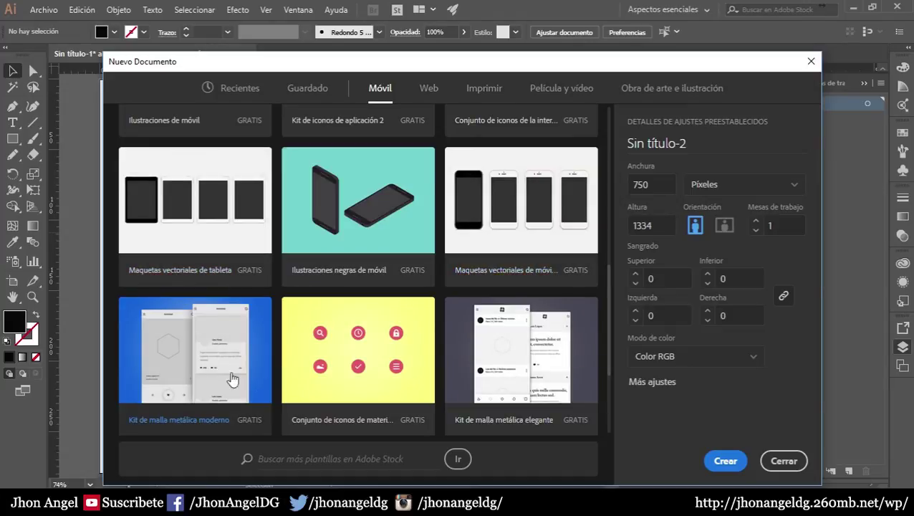
{"action": "scroll", "coordinate": [607, 339], "scroll_direction": "down", "scroll_amount": 3}
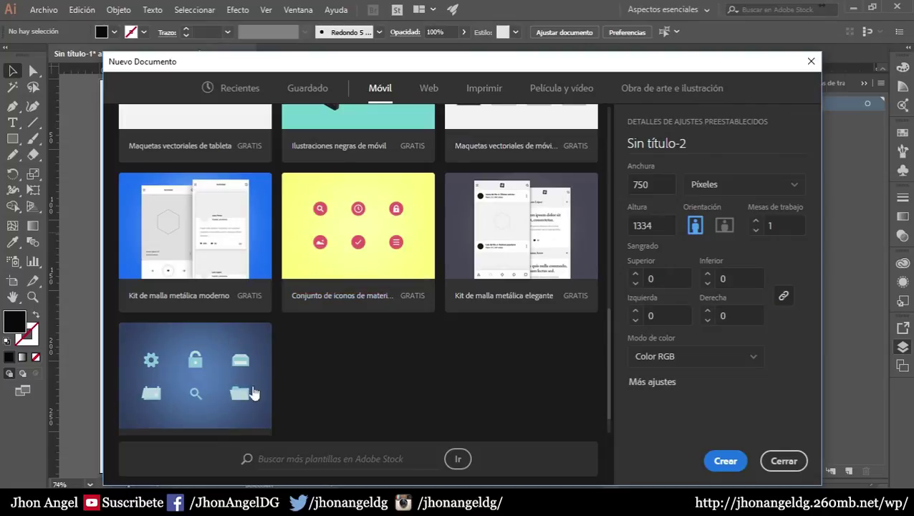
{"action": "scroll", "coordinate": [315, 382], "scroll_direction": "down", "scroll_amount": 1}
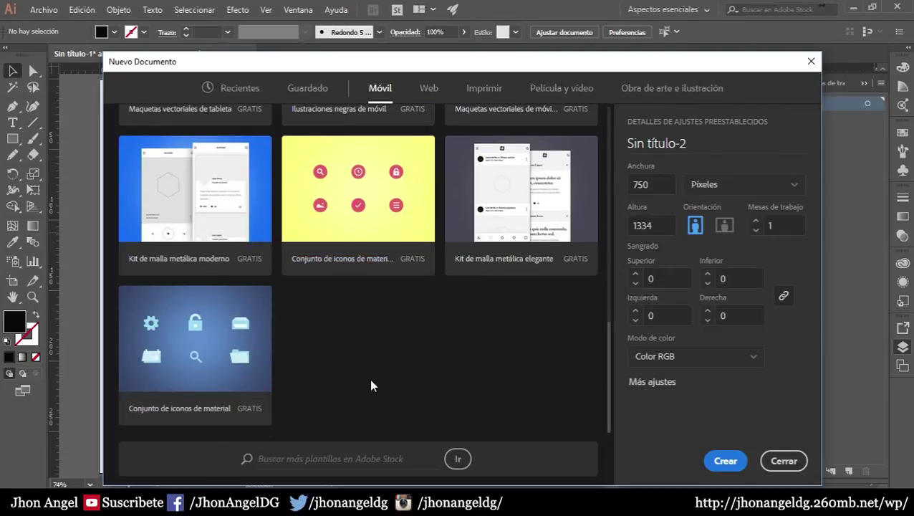
{"action": "left_click", "coordinate": [330, 451]}
- In the Web category, try Web (grande) 1920 × 1080, then apply Web 1280 × 1024
{"action": "left_click", "coordinate": [429, 88]}
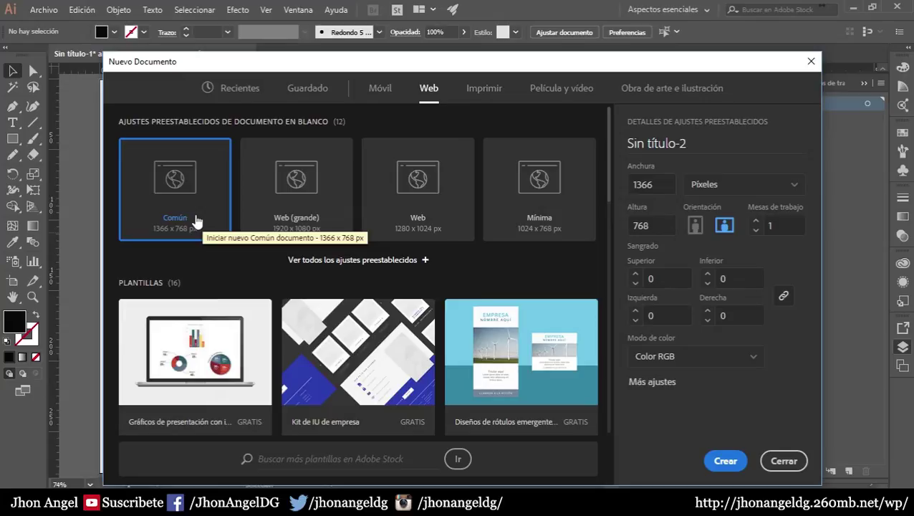
{"action": "left_click", "coordinate": [249, 191]}
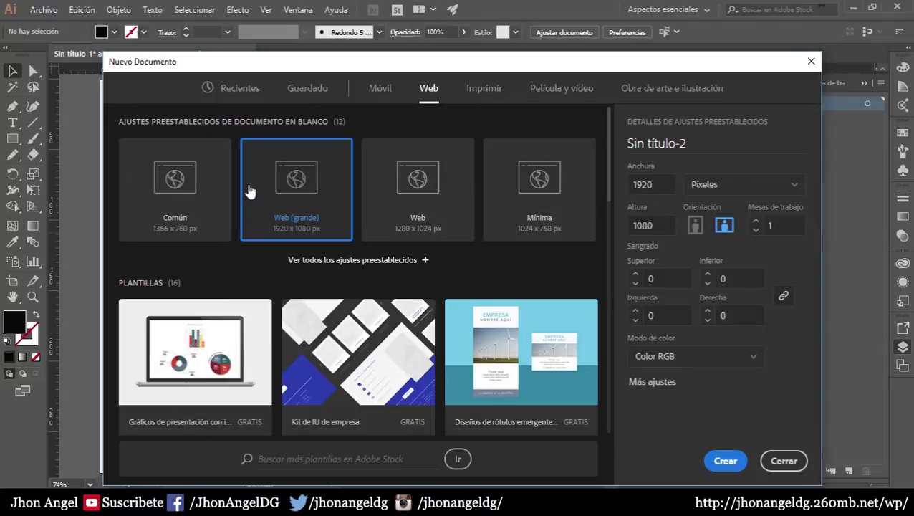
{"action": "left_click", "coordinate": [444, 228]}
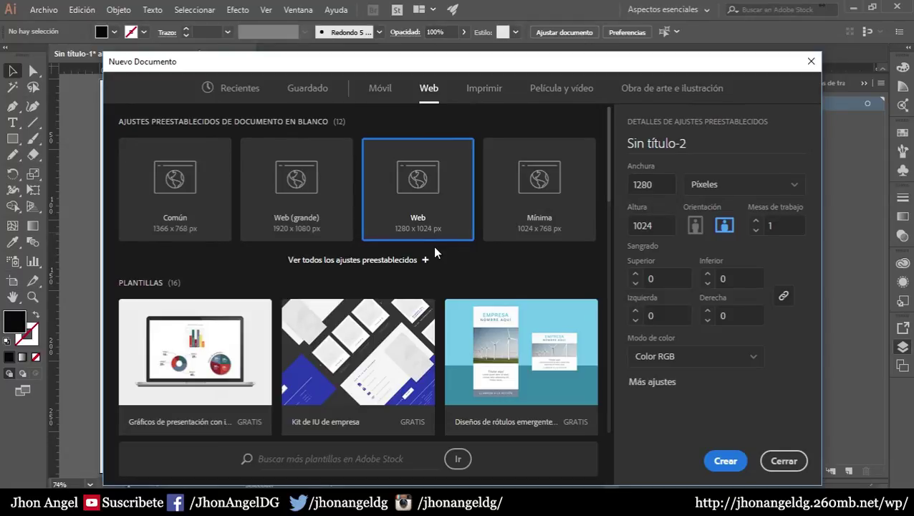
- Scroll through the web templates and the Adobe Stock template search
{"action": "scroll", "coordinate": [215, 317], "scroll_direction": "down", "scroll_amount": 5}
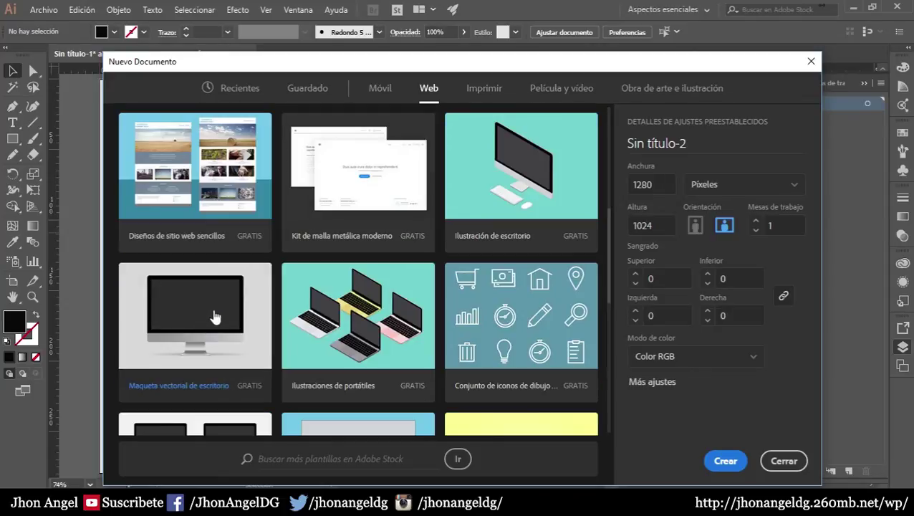
{"action": "scroll", "coordinate": [215, 317], "scroll_direction": "up", "scroll_amount": 5}
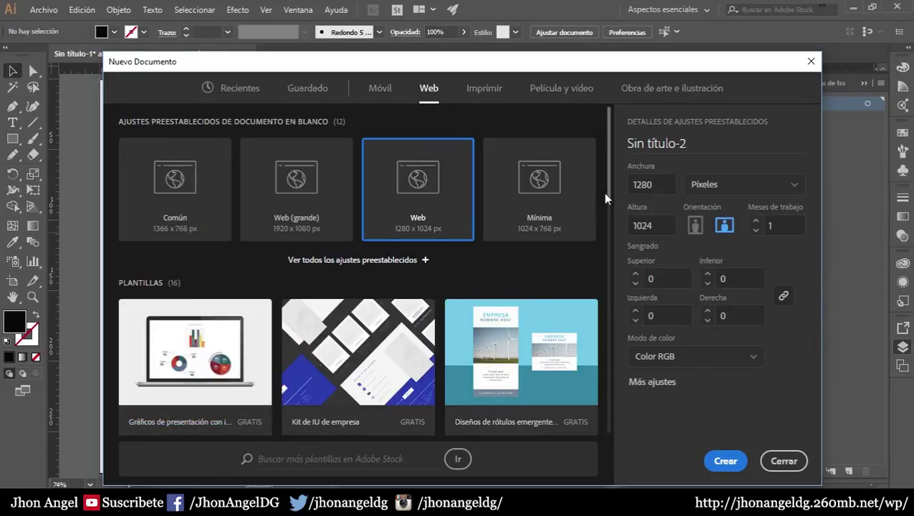
{"action": "scroll", "coordinate": [603, 204], "scroll_direction": "down", "scroll_amount": 5}
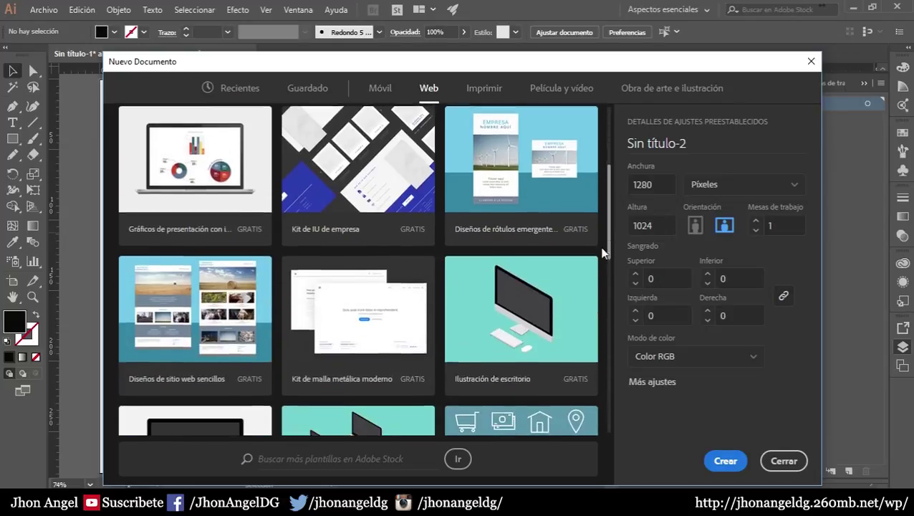
{"action": "scroll", "coordinate": [604, 252], "scroll_direction": "down", "scroll_amount": 1}
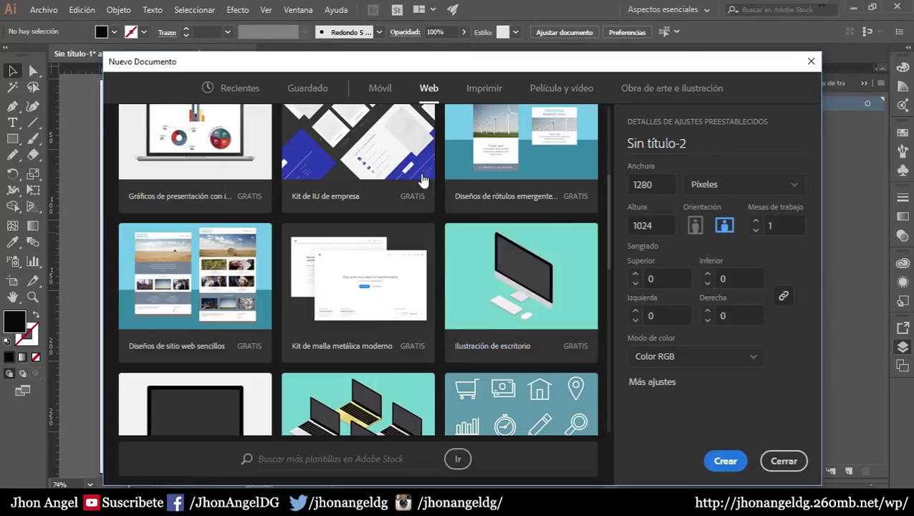
{"action": "scroll", "coordinate": [402, 215], "scroll_direction": "up", "scroll_amount": 5}
{"action": "scroll", "coordinate": [355, 387], "scroll_direction": "down", "scroll_amount": 6}
{"action": "scroll", "coordinate": [361, 337], "scroll_direction": "down", "scroll_amount": 4}
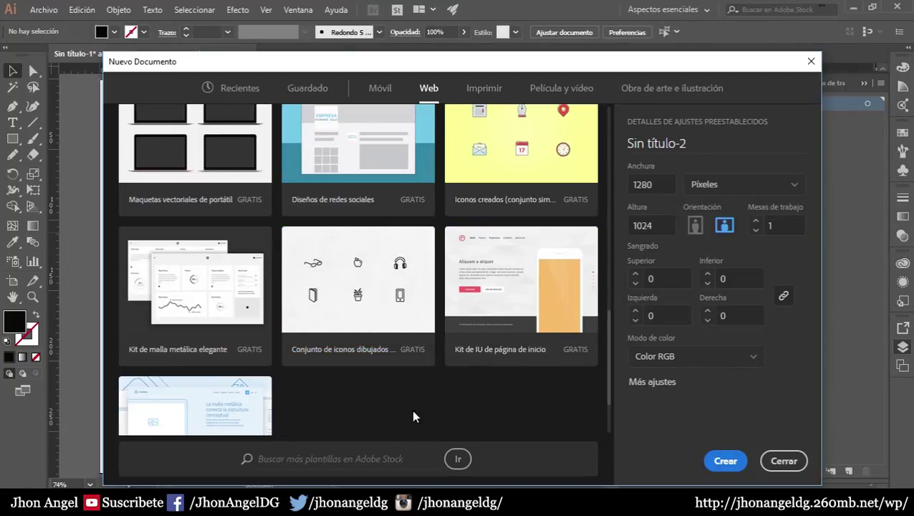
{"action": "scroll", "coordinate": [413, 416], "scroll_direction": "down", "scroll_amount": 2}
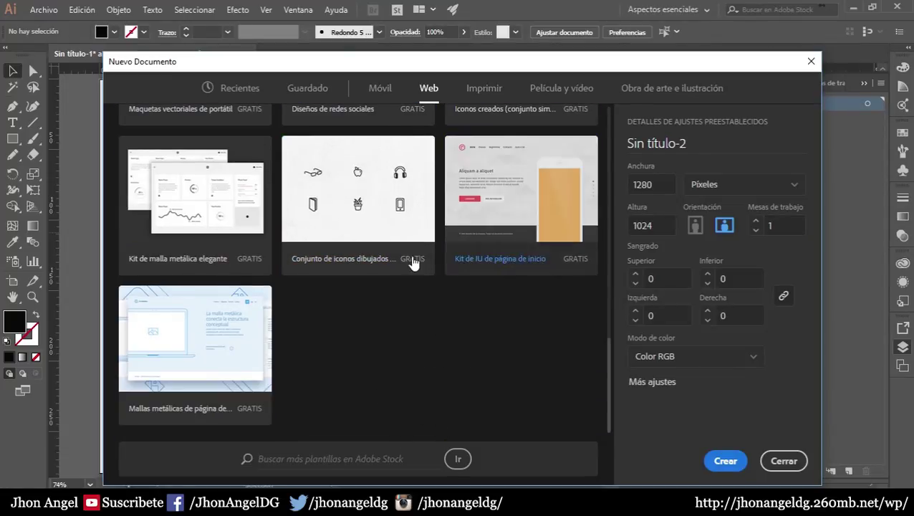
{"action": "left_click", "coordinate": [310, 453]}
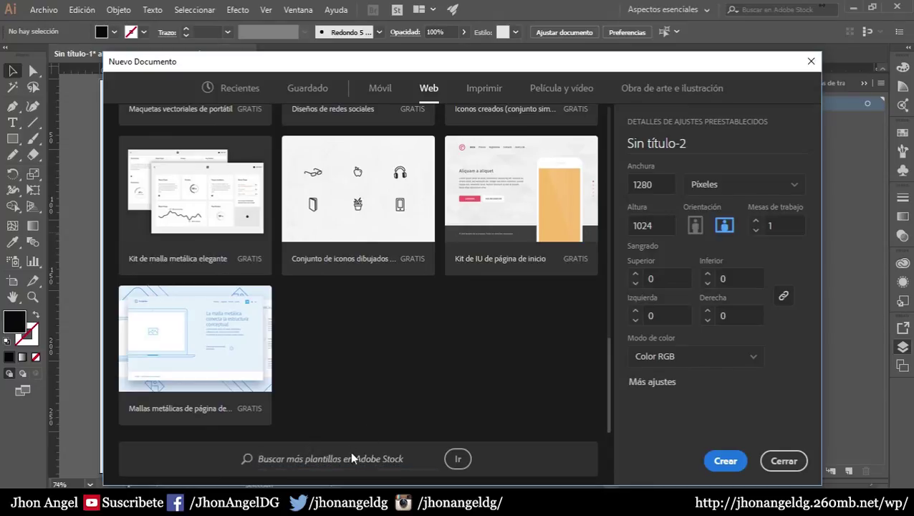
{"action": "scroll", "coordinate": [404, 413], "scroll_direction": "up", "scroll_amount": 15}
- Browse the Imprimir presets, trying the A4, Legal and Tabloide sizes
{"action": "left_click", "coordinate": [476, 91]}
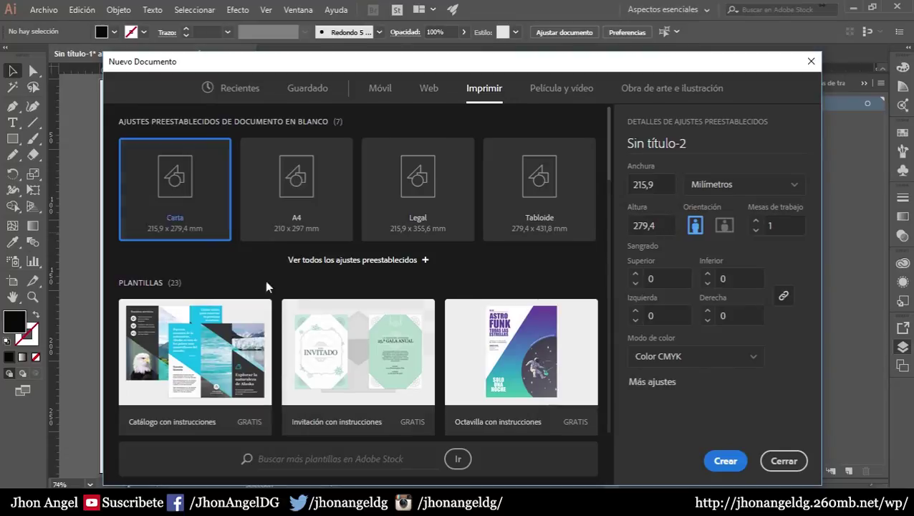
{"action": "left_click", "coordinate": [300, 167]}
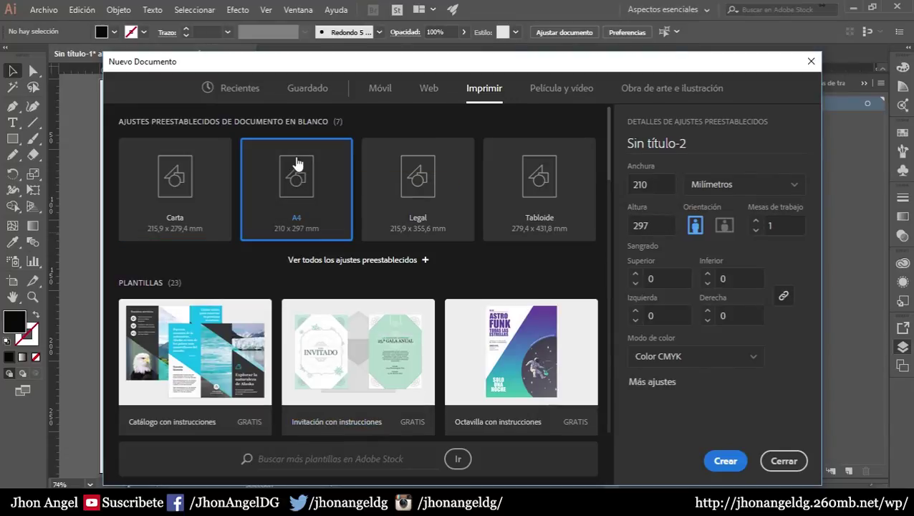
{"action": "left_click", "coordinate": [417, 176]}
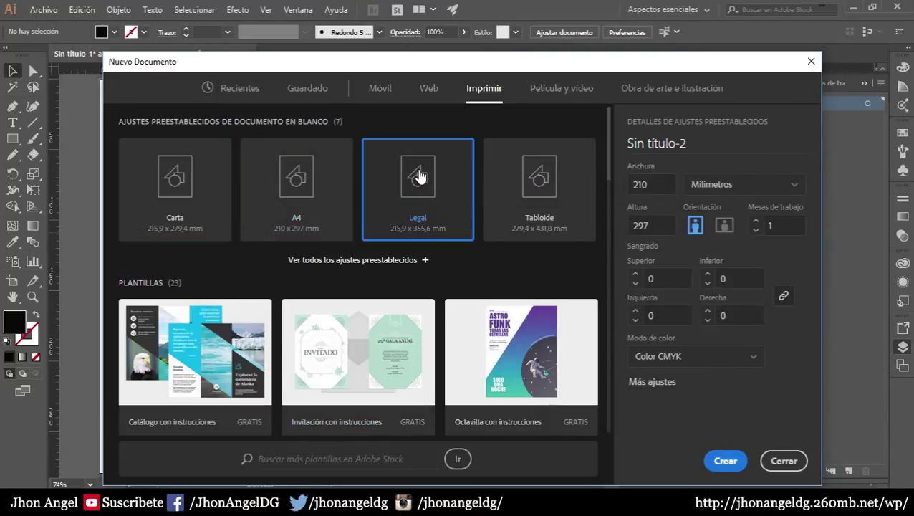
{"action": "left_click", "coordinate": [571, 198]}
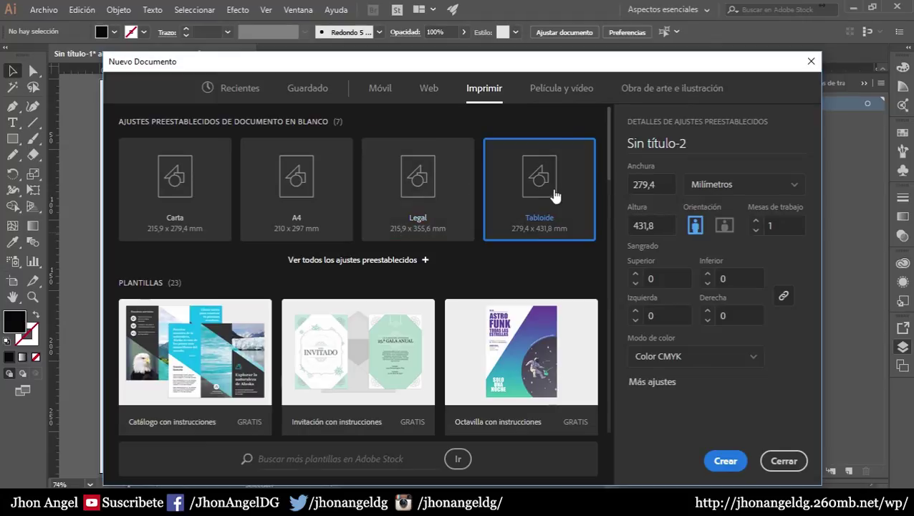
- Scroll the print templates, then show Película y vídeo with HDV 720 (1280 × 720 px)
{"action": "scroll", "coordinate": [504, 184], "scroll_direction": "down", "scroll_amount": 5}
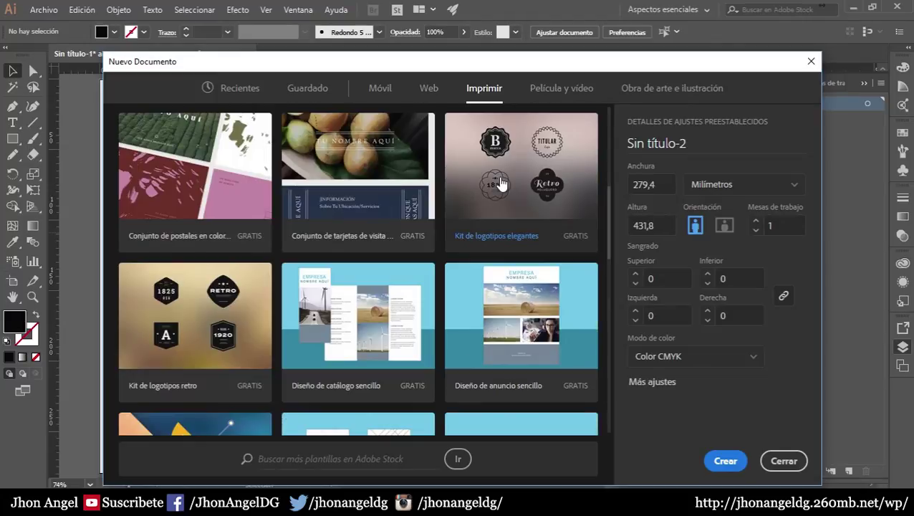
{"action": "scroll", "coordinate": [502, 183], "scroll_direction": "up", "scroll_amount": 2}
{"action": "scroll", "coordinate": [503, 181], "scroll_direction": "up", "scroll_amount": 3}
{"action": "scroll", "coordinate": [502, 180], "scroll_direction": "down", "scroll_amount": 5}
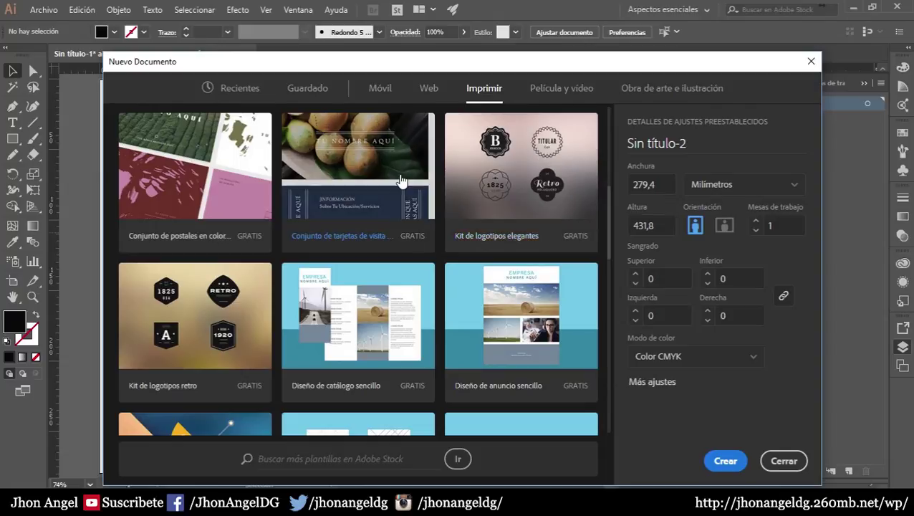
{"action": "scroll", "coordinate": [402, 181], "scroll_direction": "up", "scroll_amount": 5}
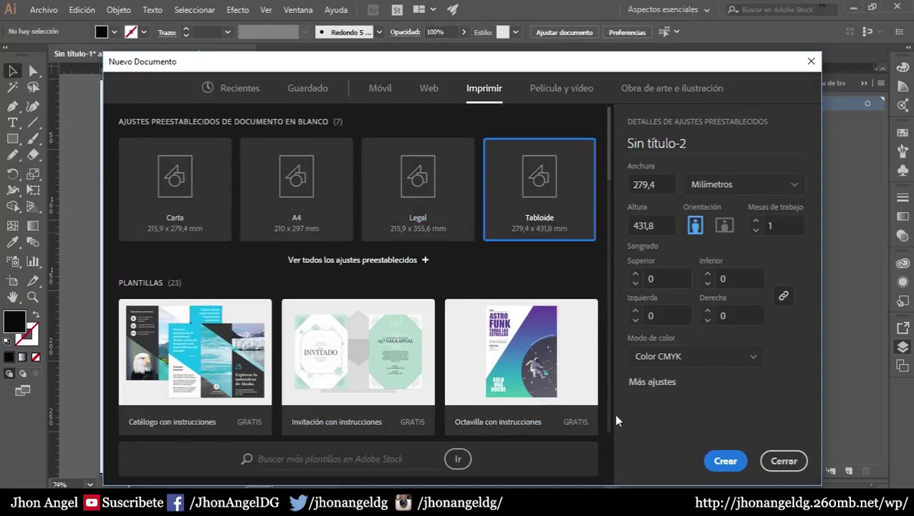
{"action": "scroll", "coordinate": [608, 178], "scroll_direction": "down", "scroll_amount": 1}
{"action": "mouse_move", "coordinate": [608, 179]}
{"action": "left_mouse_down"}
{"action": "mouse_move", "coordinate": [614, 424]}
{"action": "mouse_move", "coordinate": [605, 176]}
{"action": "mouse_move", "coordinate": [621, 396]}
{"action": "mouse_move", "coordinate": [604, 473]}
{"action": "mouse_move", "coordinate": [610, 445]}
{"action": "left_mouse_up"}
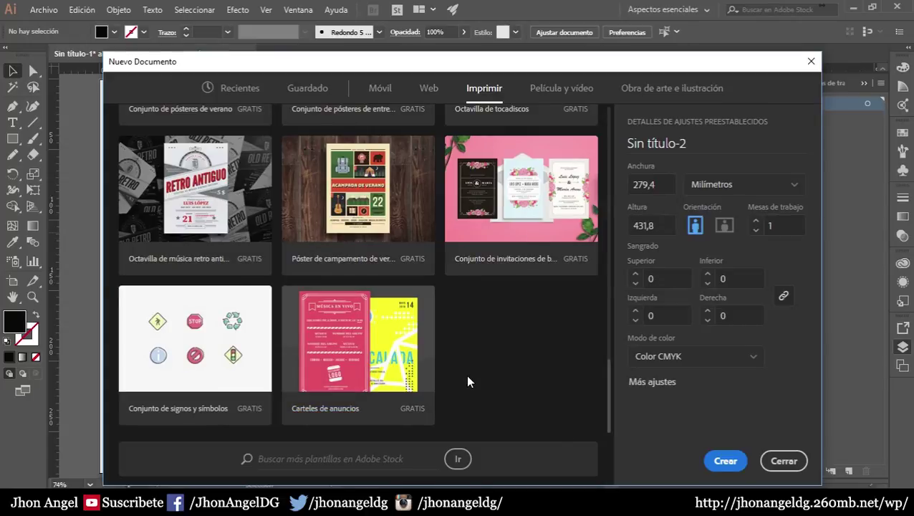
{"action": "scroll", "coordinate": [468, 383], "scroll_direction": "up", "scroll_amount": 10}
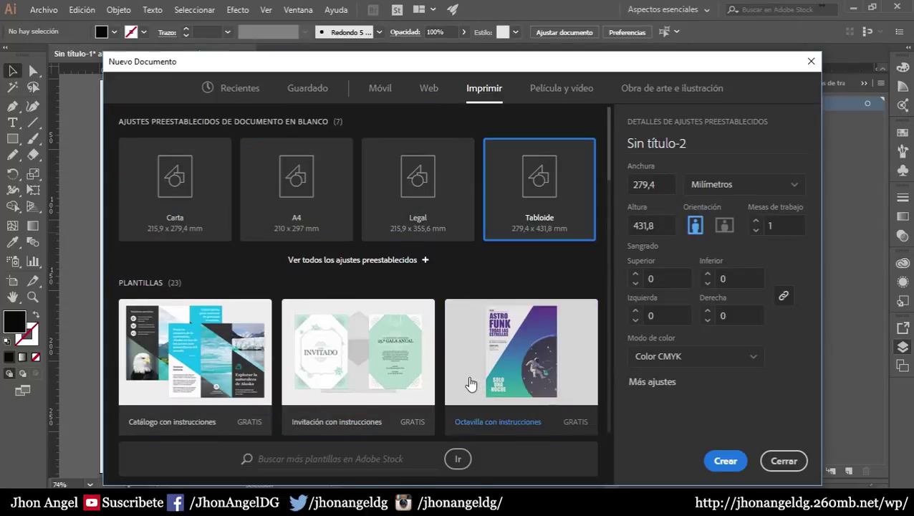
{"action": "left_click", "coordinate": [585, 93]}
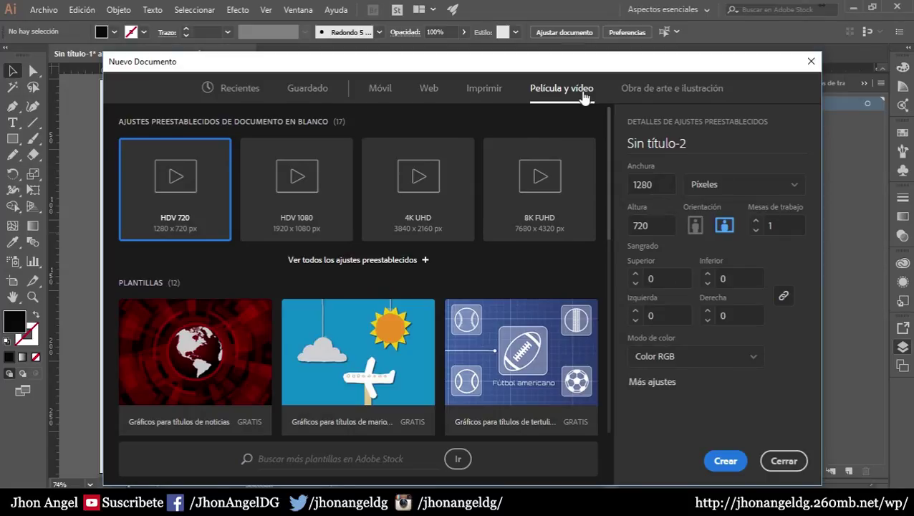
{"action": "scroll", "coordinate": [505, 287], "scroll_direction": "down", "scroll_amount": 5}
{"action": "scroll", "coordinate": [505, 286], "scroll_direction": "up", "scroll_amount": 5}
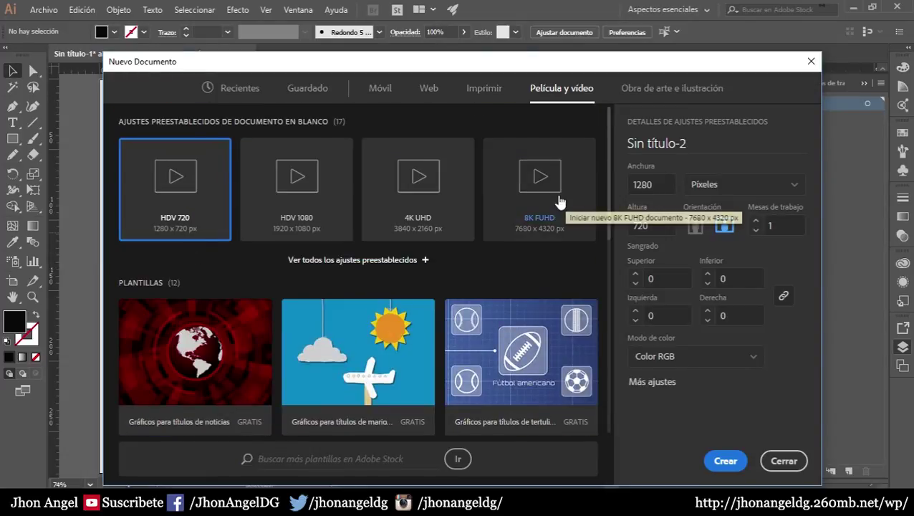
{"action": "scroll", "coordinate": [480, 204], "scroll_direction": "down", "scroll_amount": 4}
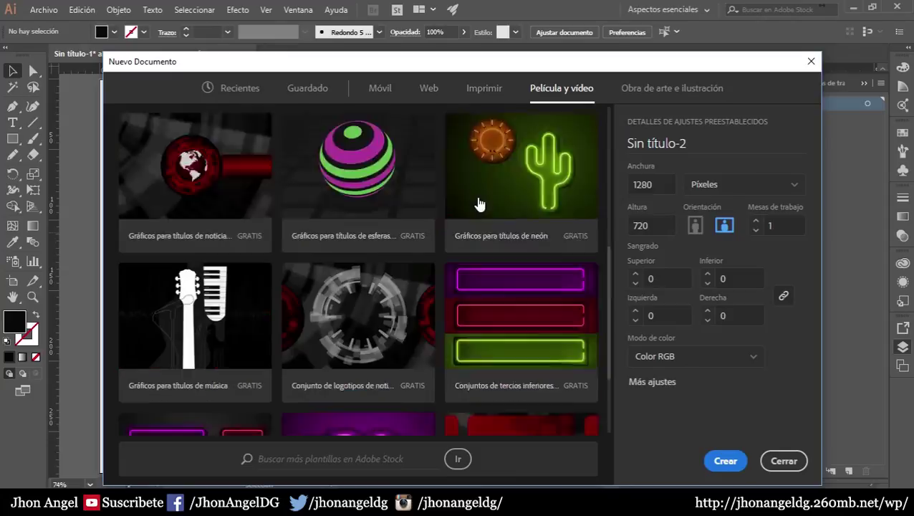
{"action": "scroll", "coordinate": [260, 206], "scroll_direction": "down", "scroll_amount": 2}
{"action": "scroll", "coordinate": [229, 236], "scroll_direction": "up", "scroll_amount": 4}
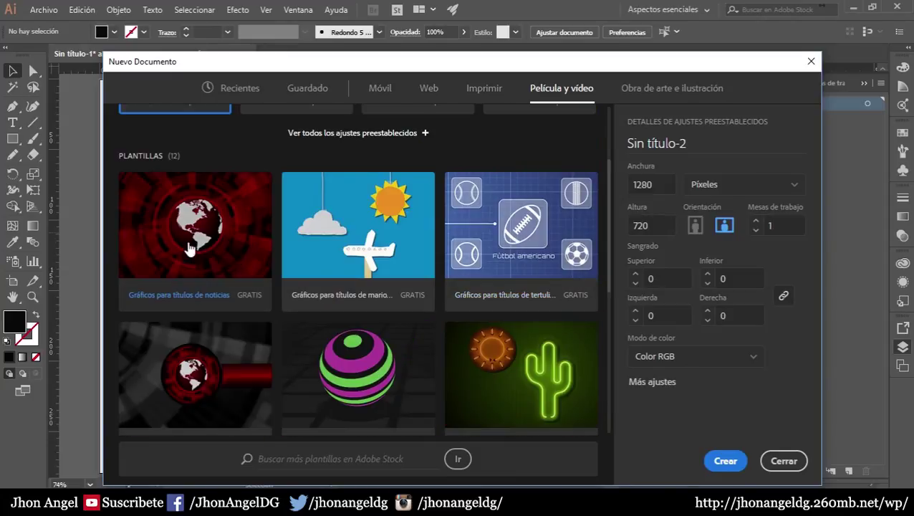
{"action": "scroll", "coordinate": [187, 249], "scroll_direction": "down", "scroll_amount": 5}
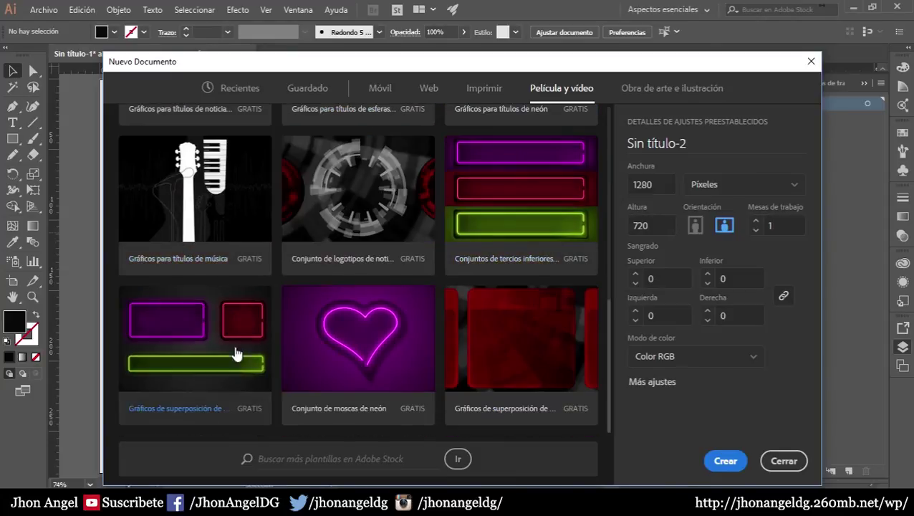
{"action": "scroll", "coordinate": [387, 367], "scroll_direction": "up", "scroll_amount": 5}
- Try the Póster, 1920 x 1080 and 1280 x 1024 illustration presets, then return to Recientes
{"action": "left_click", "coordinate": [645, 91]}
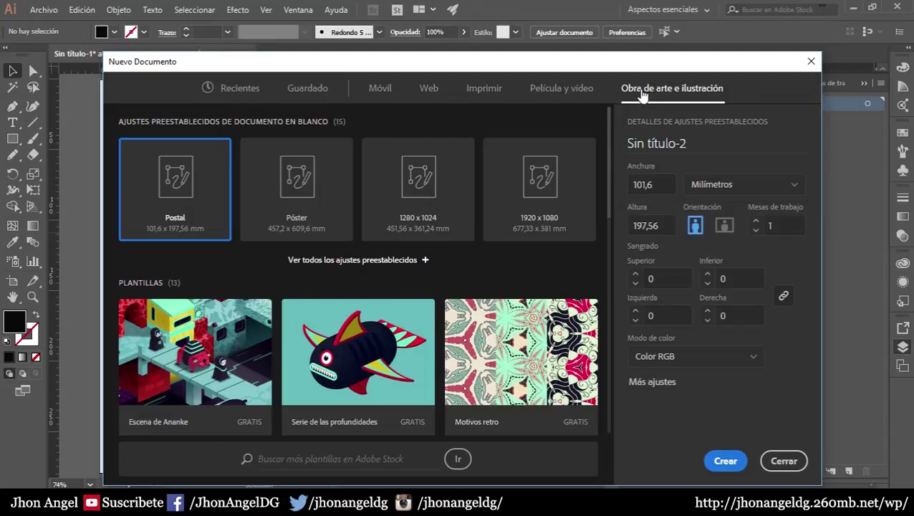
{"action": "left_click", "coordinate": [255, 201]}
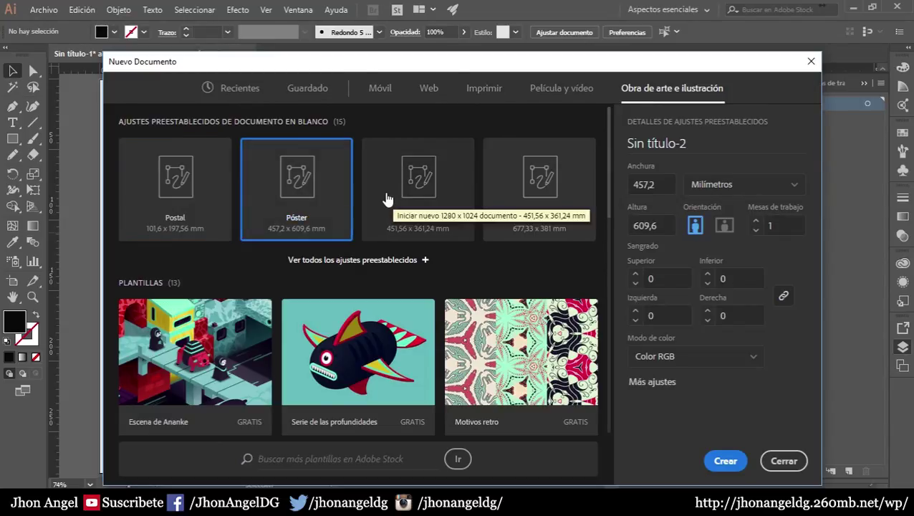
{"action": "left_click", "coordinate": [528, 192]}
{"action": "left_click", "coordinate": [440, 189]}
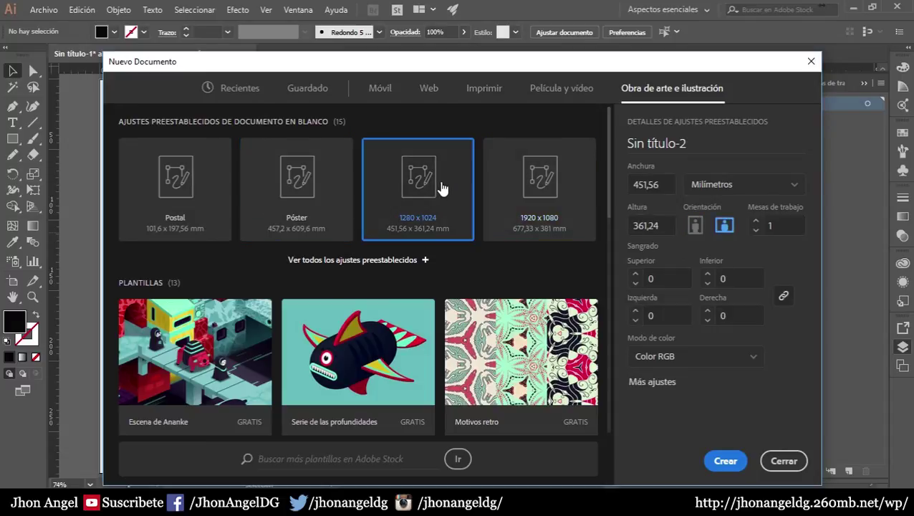
{"action": "left_click_drag", "start_coordinate": [608, 171], "coordinate": [614, 256]}
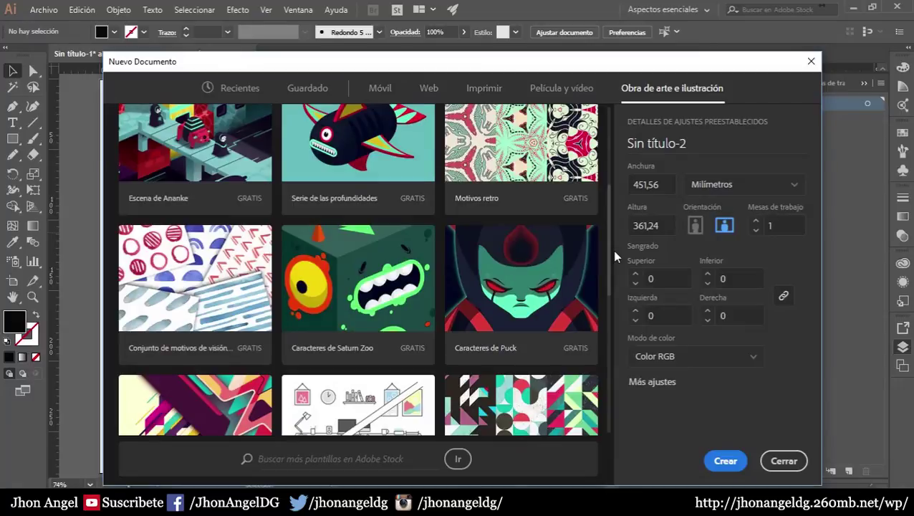
{"action": "left_click_drag", "start_coordinate": [609, 216], "coordinate": [596, 368]}
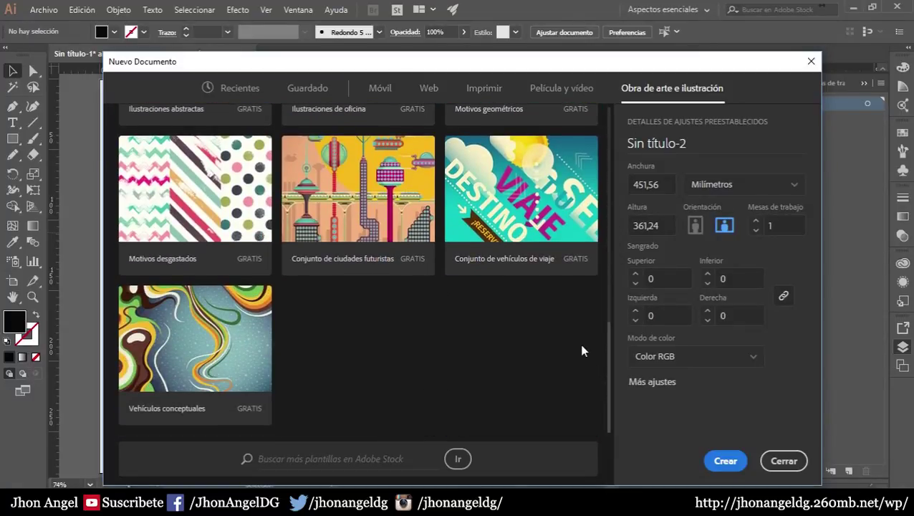
{"action": "left_click_drag", "start_coordinate": [609, 334], "coordinate": [610, 146]}
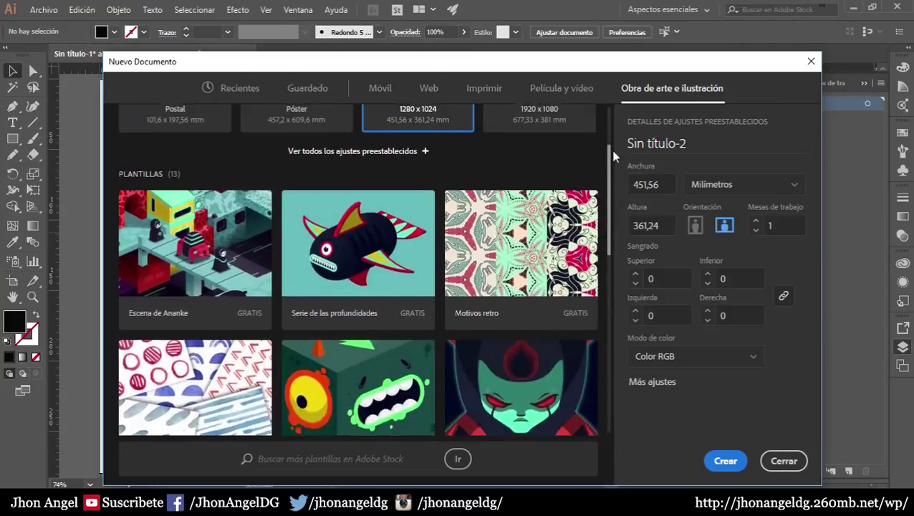
{"action": "left_click", "coordinate": [232, 95]}
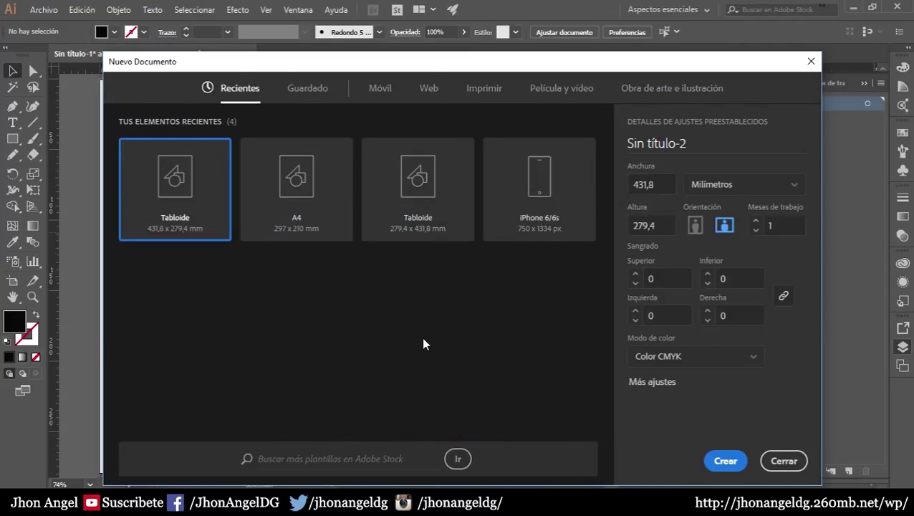
- Flip through the preset categories and return to Recientes
{"action": "left_click", "coordinate": [648, 184]}
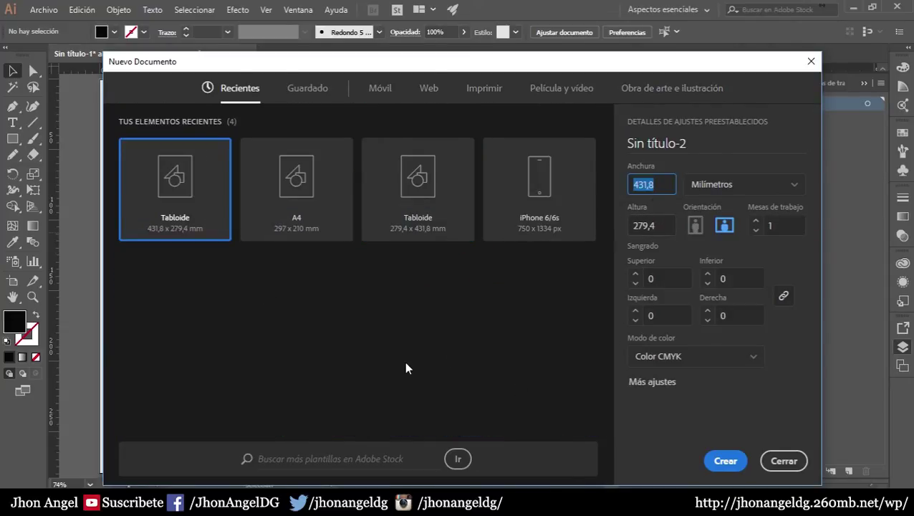
{"action": "left_click", "coordinate": [305, 90]}
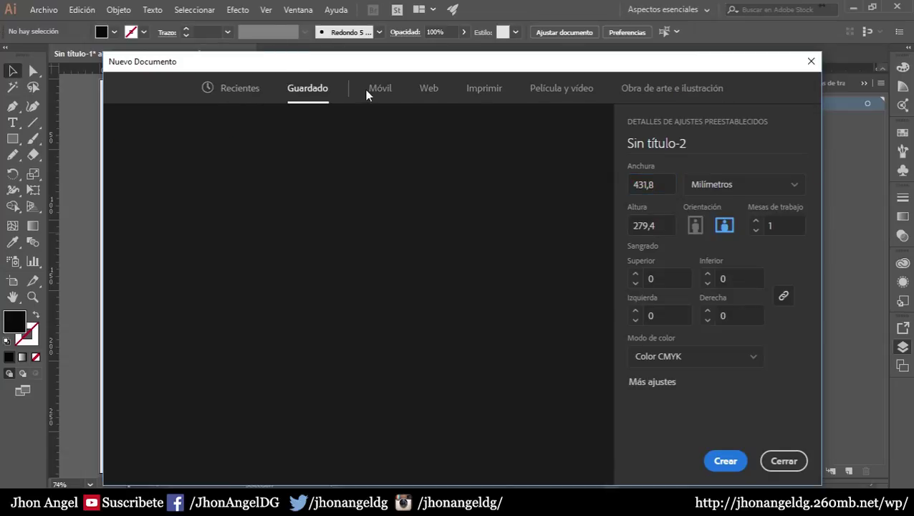
{"action": "left_click", "coordinate": [485, 97]}
{"action": "left_click", "coordinate": [562, 92]}
{"action": "left_click", "coordinate": [688, 94]}
{"action": "left_click", "coordinate": [486, 96]}
{"action": "left_click", "coordinate": [384, 95]}
{"action": "left_click", "coordinate": [222, 88]}
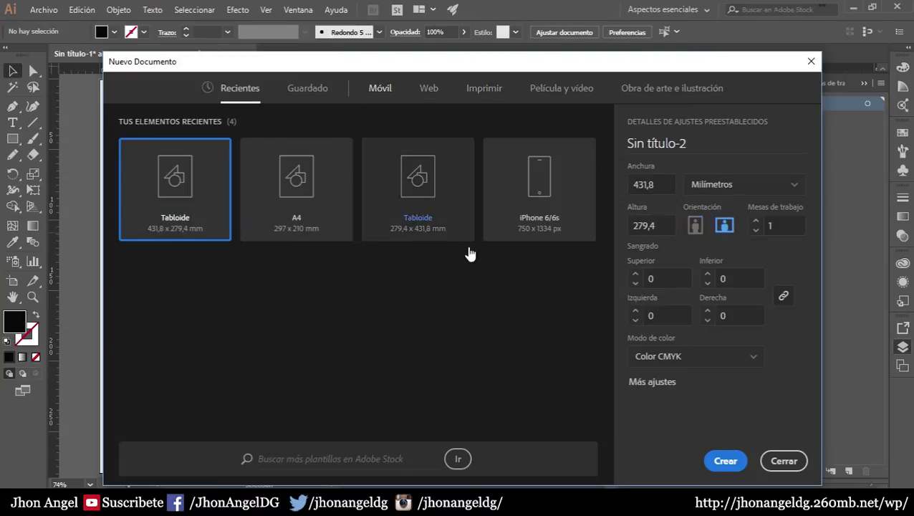
- Try width and height values, toggling portrait and back to landscape orientation
{"action": "key", "text": "Tab"}
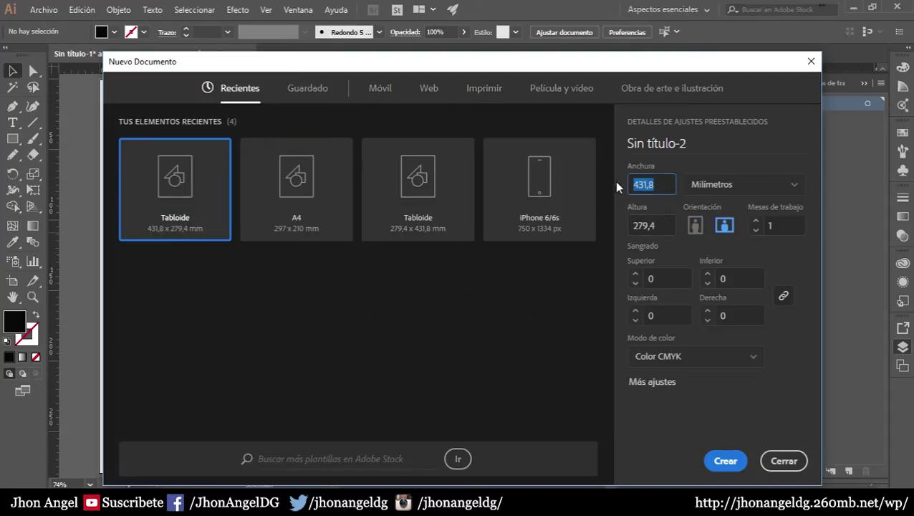
{"action": "type", "text": "1520"}
{"action": "key", "text": "Tab"}
{"action": "type", "text": "15413"}
{"action": "key", "text": "BackSpace"}
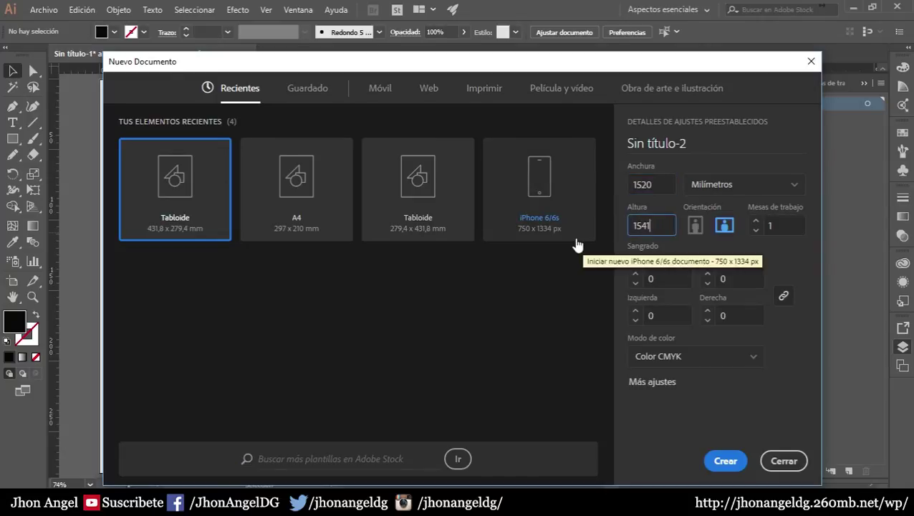
{"action": "left_click", "coordinate": [623, 255]}
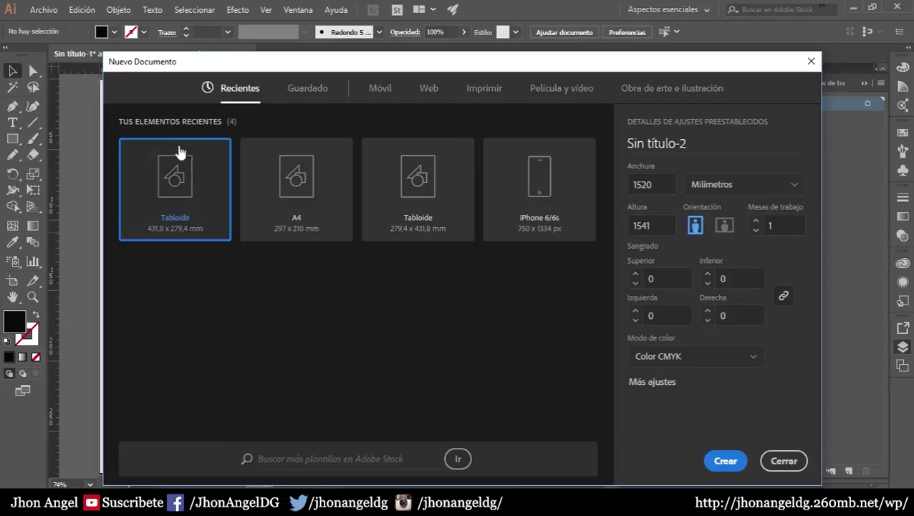
{"action": "left_click", "coordinate": [724, 225]}
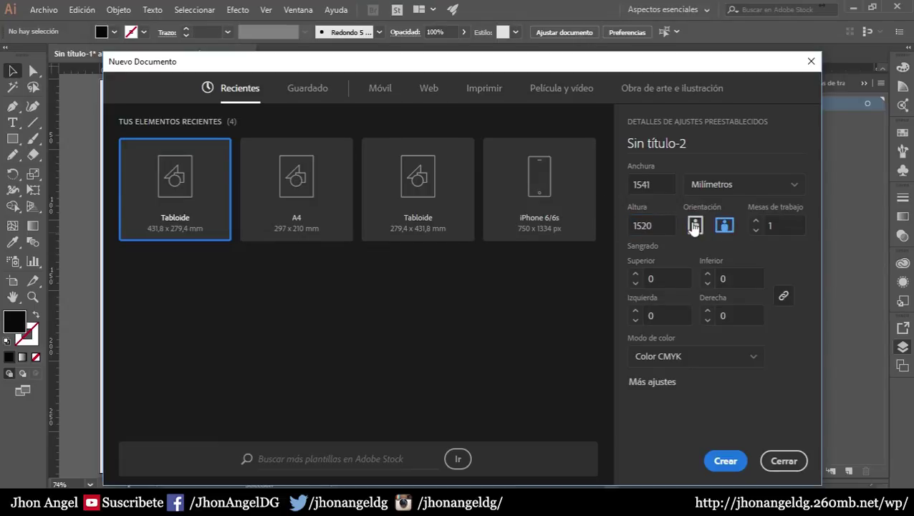
{"action": "left_click_drag", "start_coordinate": [650, 184], "coordinate": [616, 190]}
{"action": "type", "text": "1920"}
{"action": "left_click", "coordinate": [667, 227]}
{"action": "key", "text": "BackSpace"}
{"action": "key", "text": "BackSpace"}
{"action": "key", "text": "BackSpace"}
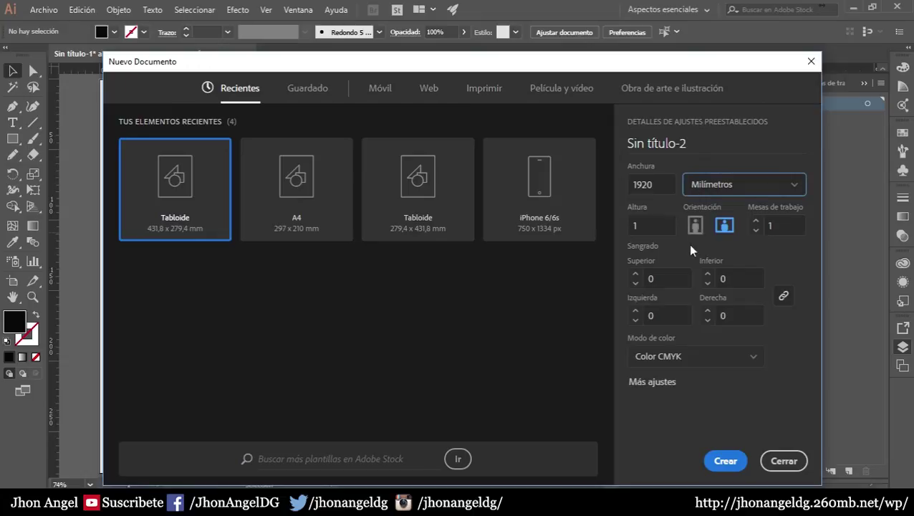
- Switch units to Píxeles and enter width 1920 and height 1080
{"action": "left_click", "coordinate": [703, 188]}
{"action": "left_click", "coordinate": [705, 324]}
{"action": "left_click", "coordinate": [648, 184]}
{"action": "type", "text": "1920"}
{"action": "left_click_drag", "start_coordinate": [622, 185], "coordinate": [686, 195]}
{"action": "type", "text": "20"}
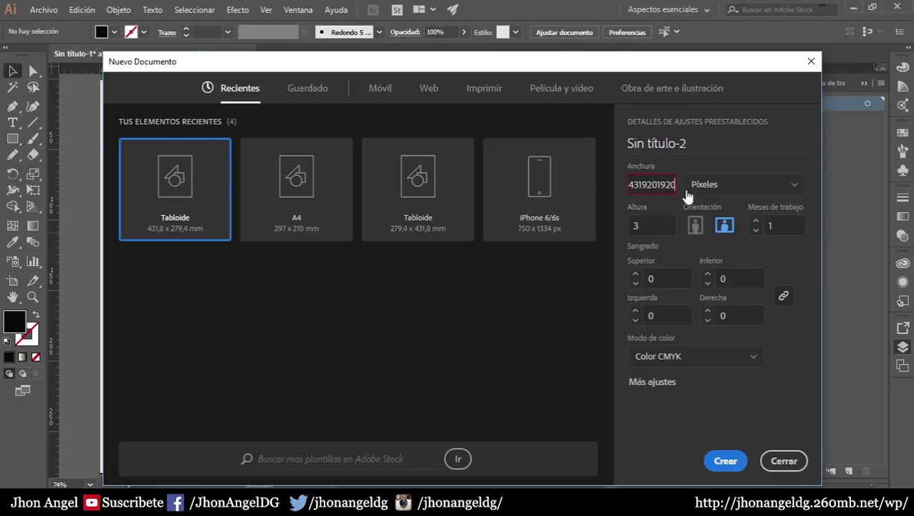
{"action": "key", "text": "ctrl+a"}
{"action": "key", "text": "BackSpace"}
{"action": "type", "text": "1920"}
{"action": "key", "text": "Tab"}
{"action": "type", "text": "310"}
{"action": "type", "text": "1080"}
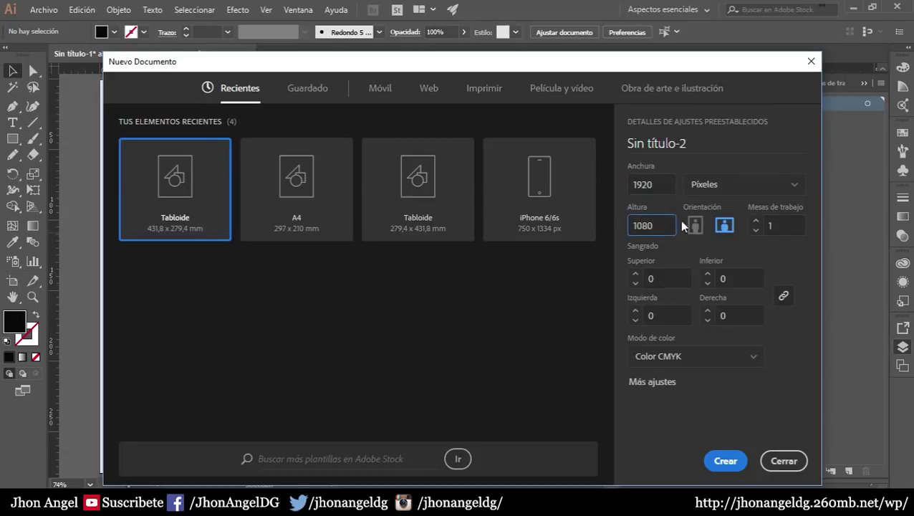
{"action": "left_click", "coordinate": [746, 188]}
{"action": "left_click", "coordinate": [705, 206]}
{"action": "left_click", "coordinate": [709, 190]}
{"action": "left_click", "coordinate": [704, 229]}
{"action": "left_click", "coordinate": [715, 187]}
{"action": "left_click", "coordinate": [710, 300]}
{"action": "left_click", "coordinate": [715, 190]}
{"action": "left_click", "coordinate": [742, 326]}
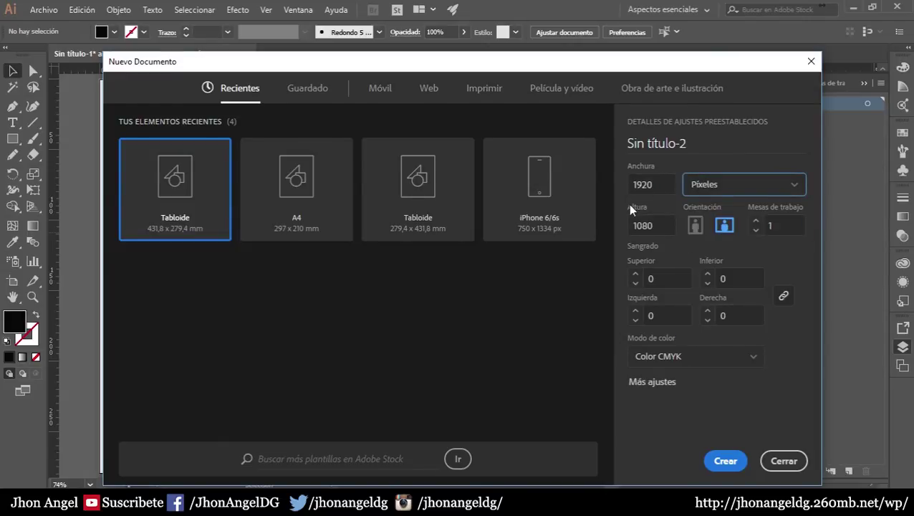
{"action": "left_click", "coordinate": [695, 226]}
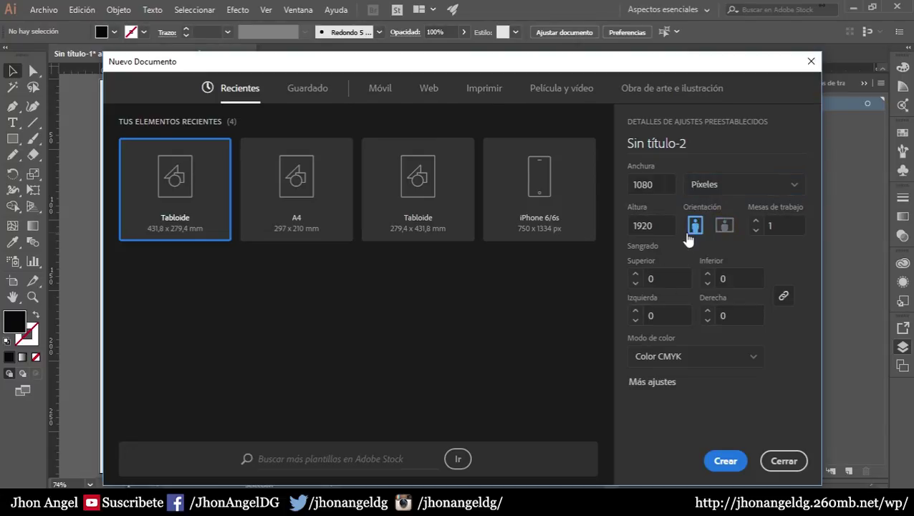
{"action": "left_click", "coordinate": [725, 225]}
{"action": "left_click", "coordinate": [756, 223]}
{"action": "left_click", "coordinate": [756, 223]}
{"action": "left_click", "coordinate": [756, 230]}
{"action": "type", "text": "5"}
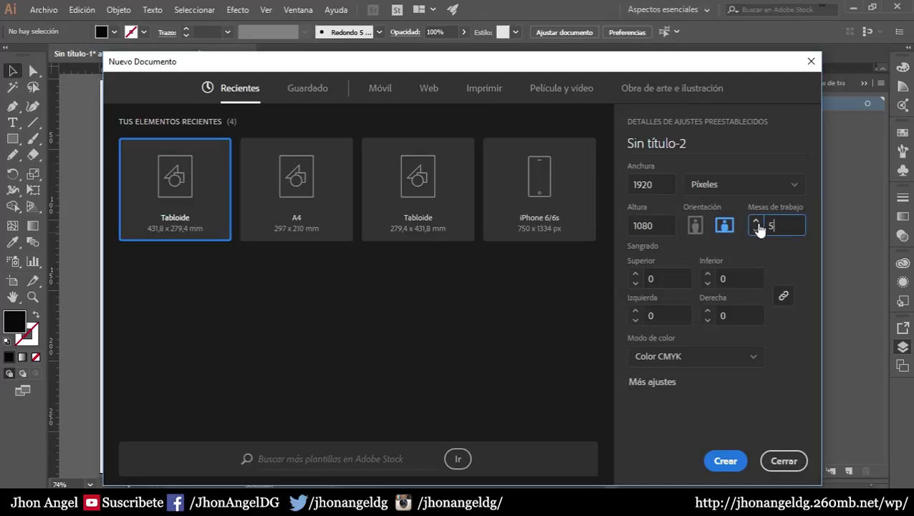
{"action": "left_click", "coordinate": [757, 230]}
{"action": "left_click", "coordinate": [755, 230]}
{"action": "left_click", "coordinate": [693, 190]}
{"action": "left_click", "coordinate": [696, 275]}
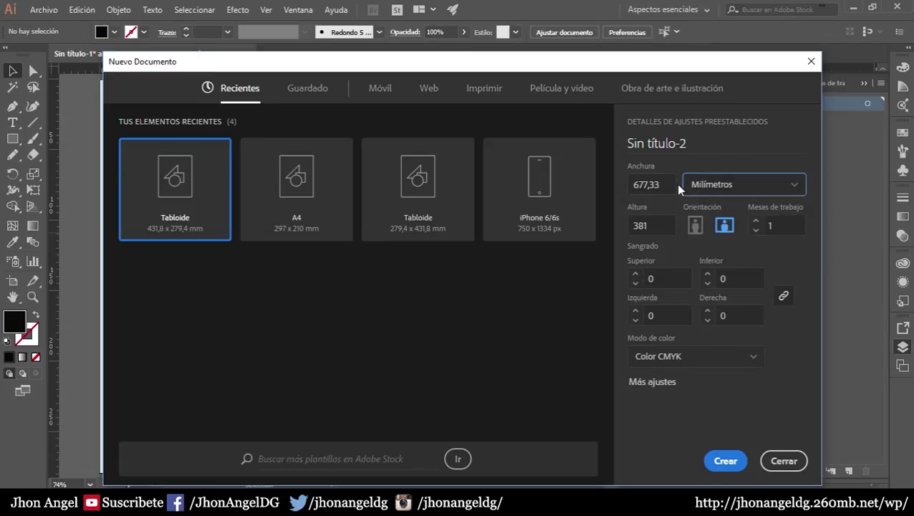
{"action": "left_click", "coordinate": [706, 185]}
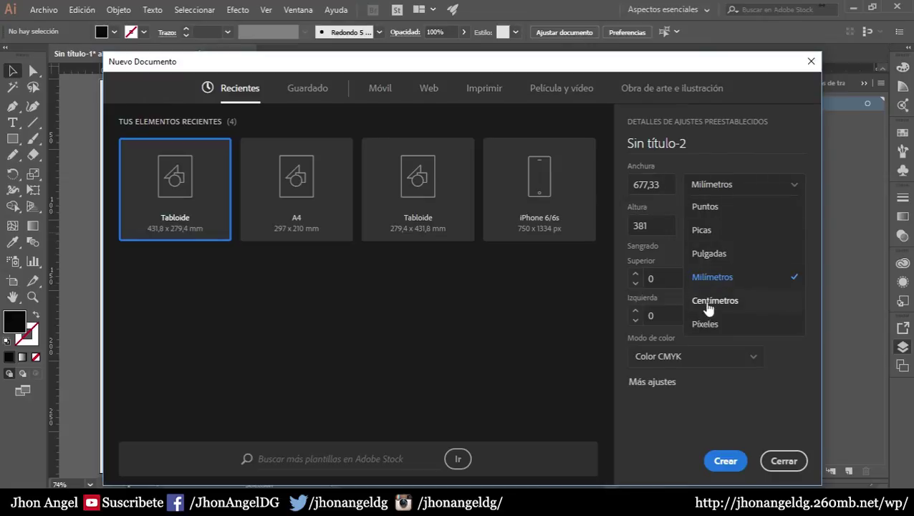
{"action": "left_click", "coordinate": [665, 184]}
{"action": "left_click", "coordinate": [694, 187]}
{"action": "left_click", "coordinate": [703, 325]}
- Set a 5 px bleed on all four sides
{"action": "left_click", "coordinate": [665, 286]}
{"action": "left_click", "coordinate": [635, 275]}
{"action": "left_click", "coordinate": [636, 275]}
{"action": "left_click", "coordinate": [636, 275]}
{"action": "left_click", "coordinate": [637, 275]}
{"action": "left_click", "coordinate": [635, 283]}
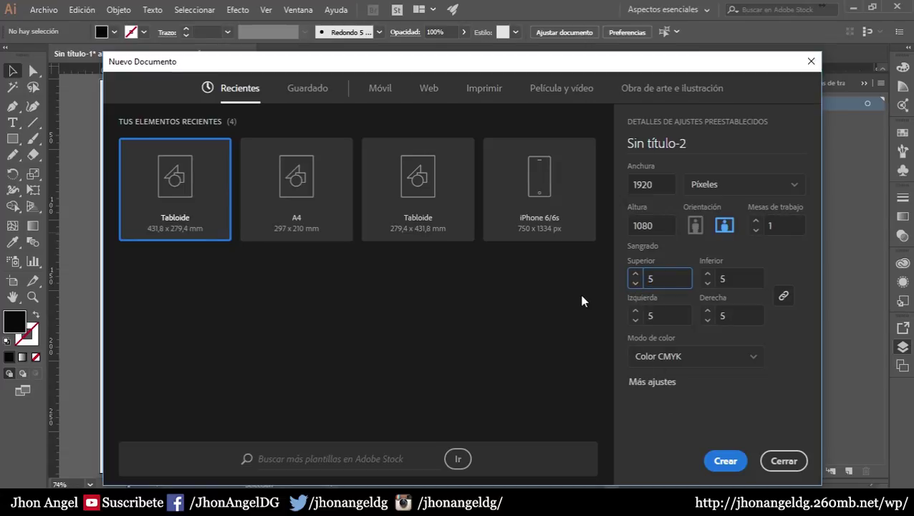
- Try RGB colour mode, switch back to CMYK, and open Más ajustes
{"action": "left_click", "coordinate": [648, 356]}
{"action": "left_click", "coordinate": [650, 381]}
{"action": "left_click", "coordinate": [753, 356]}
{"action": "left_click", "coordinate": [765, 372]}
{"action": "left_click", "coordinate": [756, 359]}
{"action": "left_click", "coordinate": [681, 402]}
{"action": "left_click", "coordinate": [689, 360]}
{"action": "left_click", "coordinate": [677, 402]}
{"action": "left_click", "coordinate": [671, 384]}
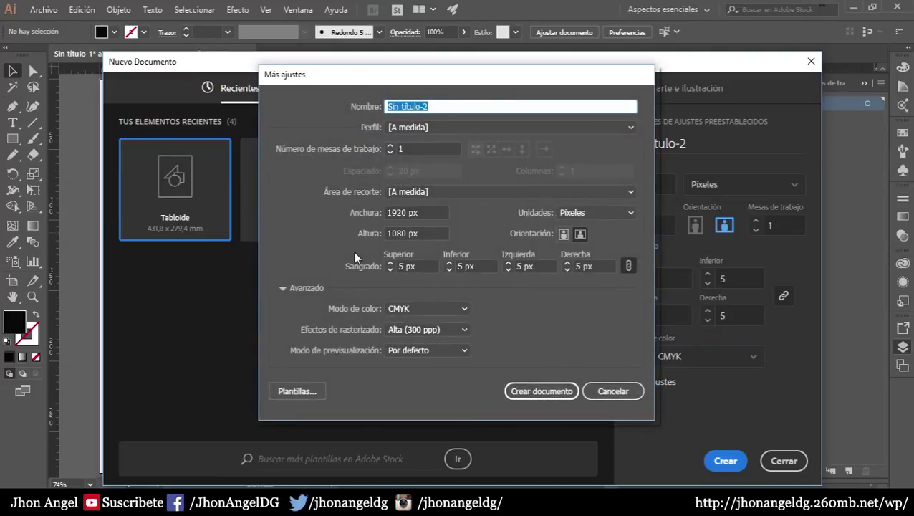
- Review the Más ajustes colour mode options, keeping CMYK
{"action": "left_click", "coordinate": [439, 309]}
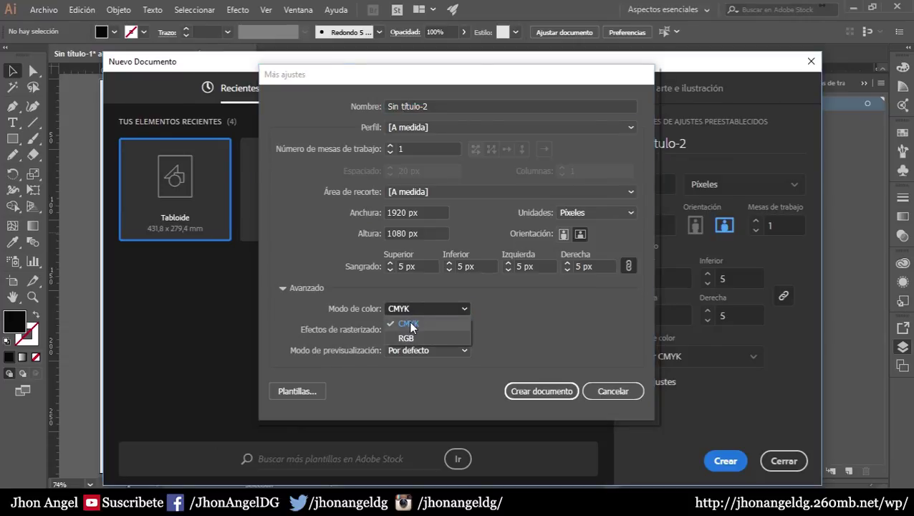
{"action": "left_click", "coordinate": [442, 308]}
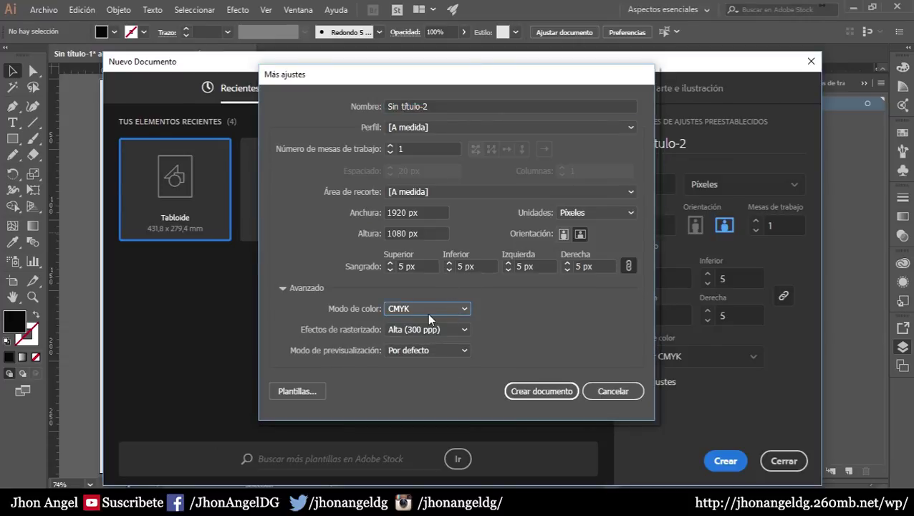
{"action": "left_click", "coordinate": [428, 309]}
{"action": "left_click", "coordinate": [432, 310]}
{"action": "left_click", "coordinate": [406, 338]}
{"action": "left_click", "coordinate": [416, 308]}
{"action": "left_click", "coordinate": [408, 324]}
- Try Pantalla (72 ppp), restore Alta (300 ppp) raster effects, keep default preview, and cancel
{"action": "left_click", "coordinate": [433, 330]}
{"action": "left_click", "coordinate": [423, 373]}
{"action": "left_click", "coordinate": [415, 331]}
{"action": "left_click", "coordinate": [423, 359]}
{"action": "left_click", "coordinate": [419, 329]}
{"action": "left_click", "coordinate": [419, 344]}
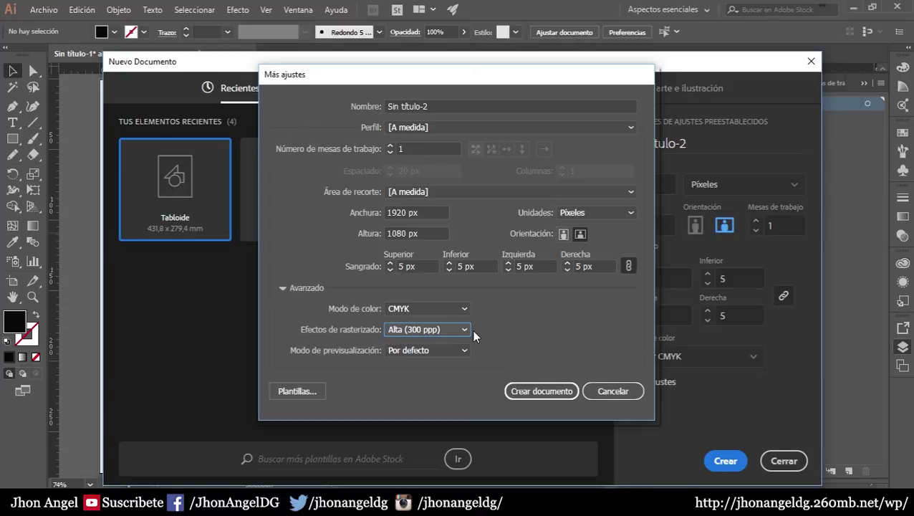
{"action": "left_click", "coordinate": [464, 349]}
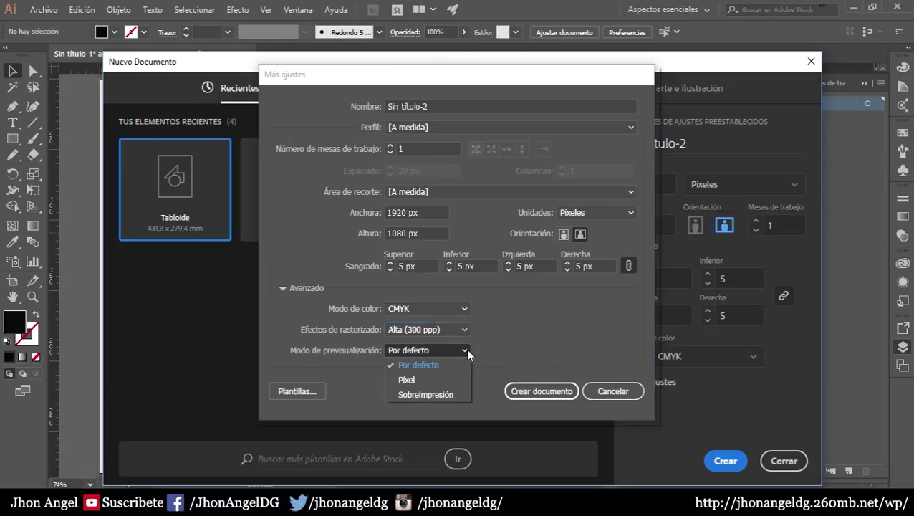
{"action": "left_click", "coordinate": [491, 369]}
{"action": "left_click", "coordinate": [388, 329]}
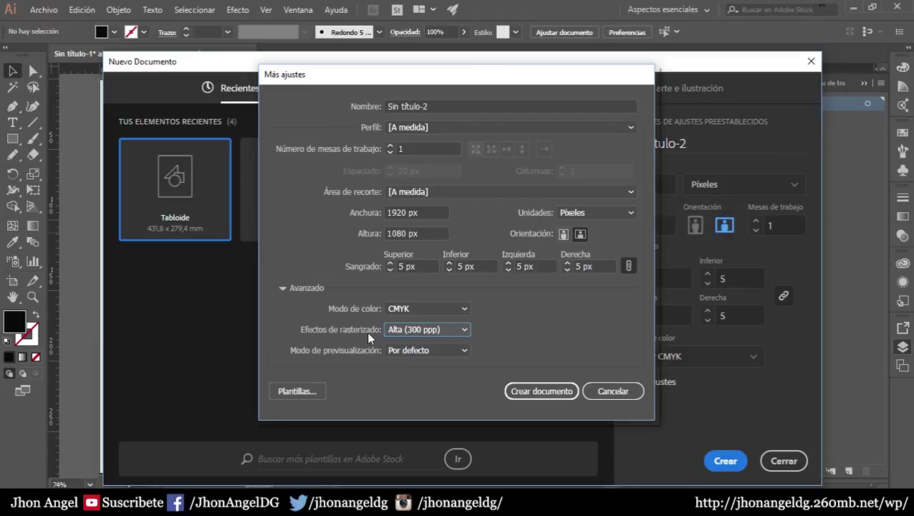
{"action": "left_click", "coordinate": [606, 392]}
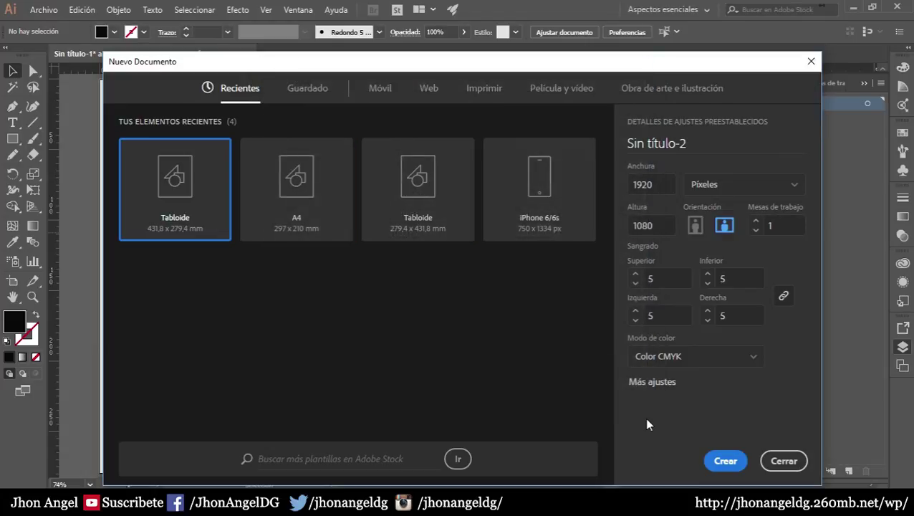
- Create the 1920×1080 px CMYK document and zoom in on the artboard's upper-left area
{"action": "left_click", "coordinate": [726, 461]}
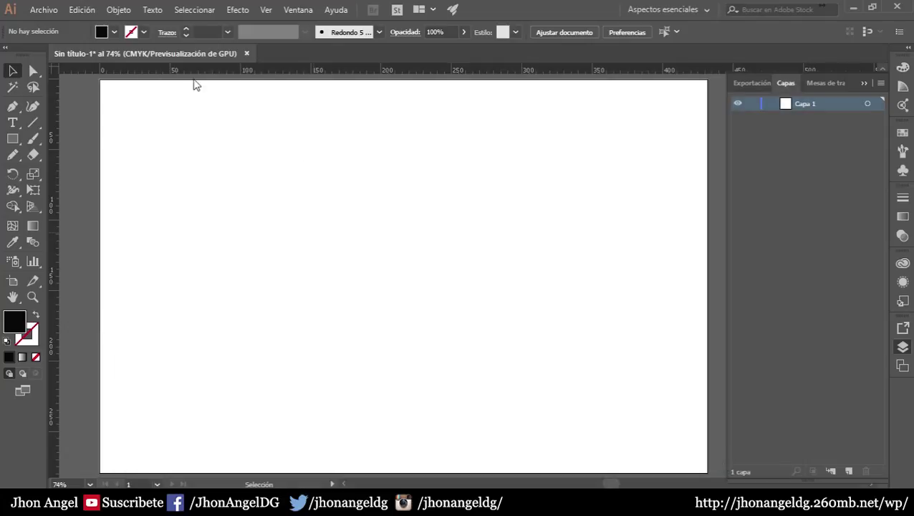
{"action": "key", "text": "ctrl+alt+n"}
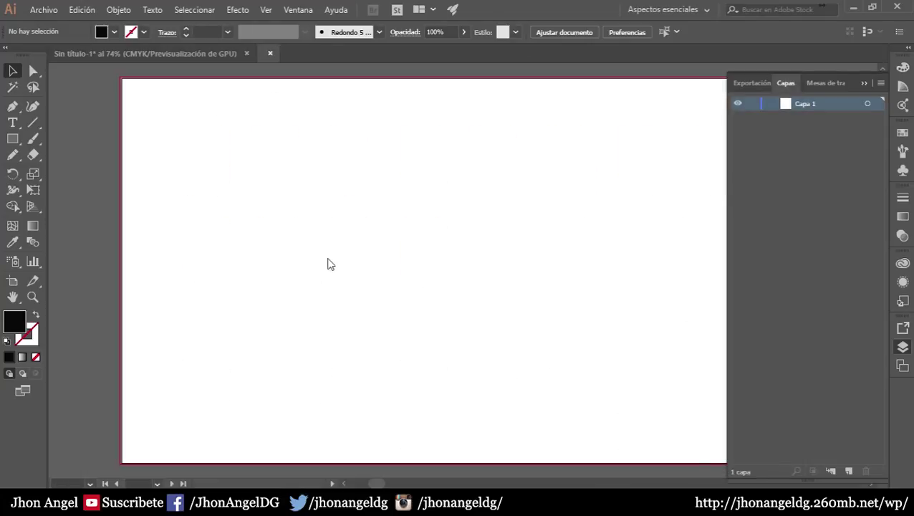
{"action": "left_click", "coordinate": [33, 297]}
{"action": "left_click", "coordinate": [113, 147]}
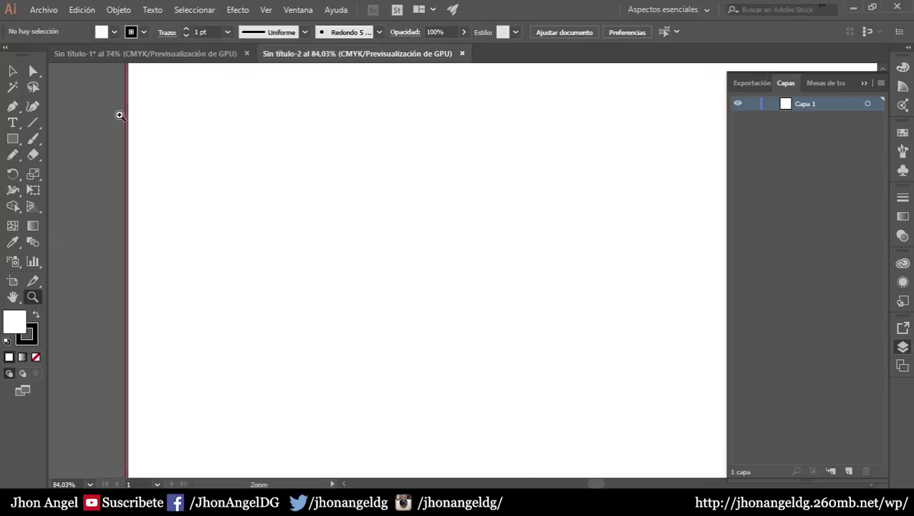
{"action": "mouse_move", "coordinate": [106, 137]}
{"action": "left_mouse_down"}
{"action": "mouse_move", "coordinate": [166, 117]}
{"action": "mouse_move", "coordinate": [231, 168]}
{"action": "left_mouse_up"}
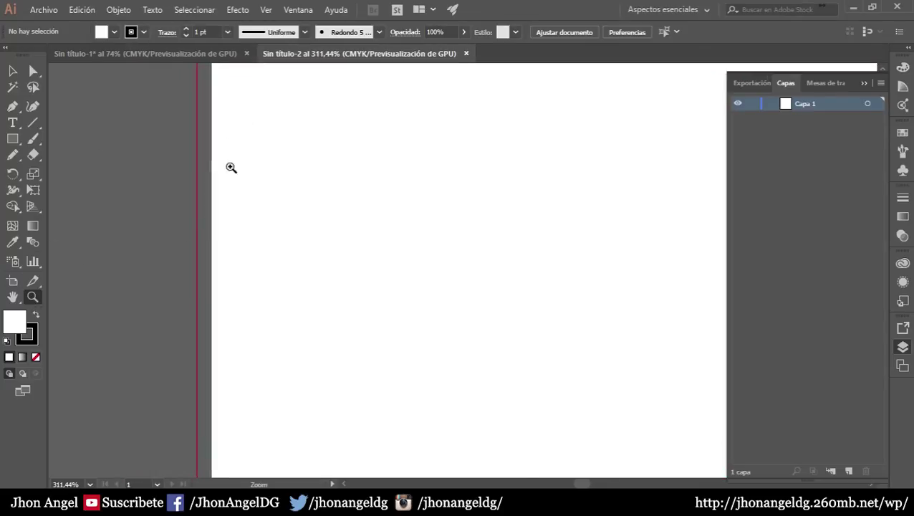
- Zoom close on the artboard's left edge, zoom back out to the whole artboard, and show rulers
{"action": "left_click", "coordinate": [13, 72]}
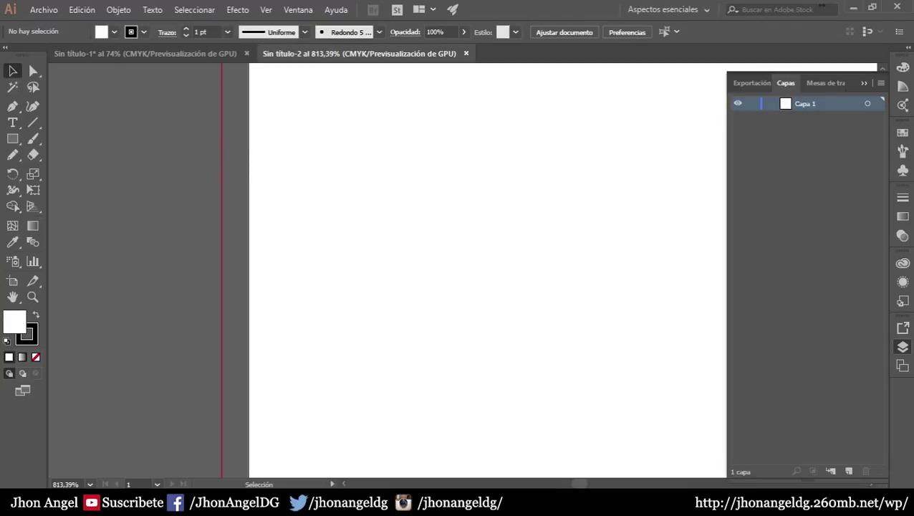
{"action": "left_click", "coordinate": [32, 297]}
{"action": "mouse_move", "coordinate": [456, 220]}
{"action": "left_mouse_down"}
{"action": "mouse_move", "coordinate": [378, 251]}
{"action": "mouse_move", "coordinate": [360, 290]}
{"action": "left_mouse_up"}
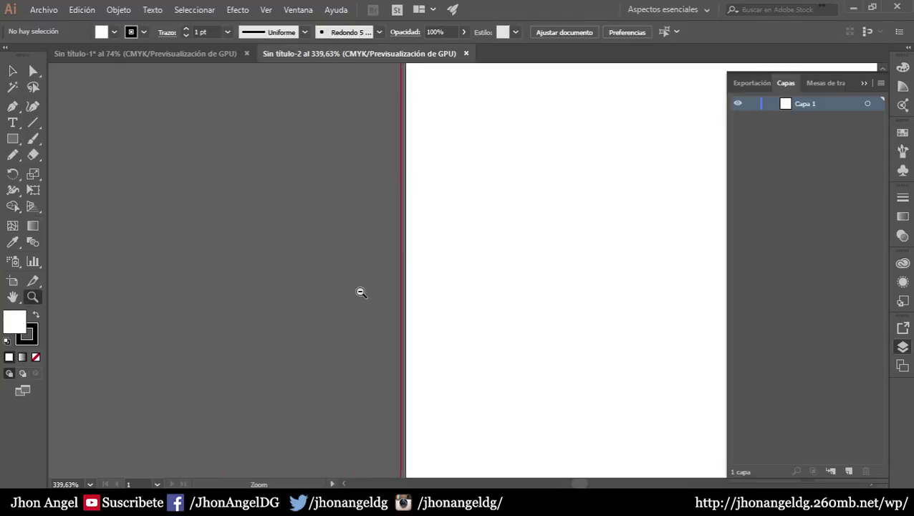
{"action": "left_click", "coordinate": [514, 212], "text": "alt"}
{"action": "left_click", "coordinate": [12, 70]}
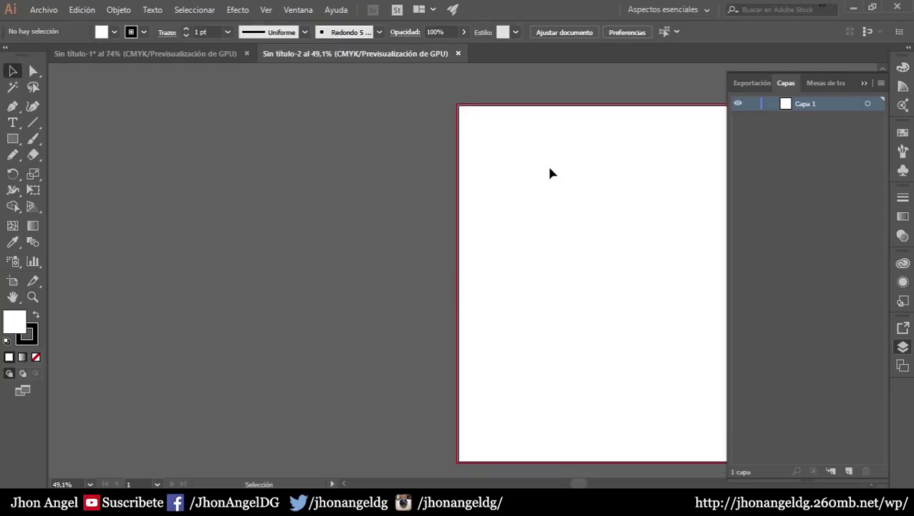
{"action": "mouse_move", "coordinate": [564, 306]}
{"action": "left_mouse_down"}
{"action": "mouse_move", "coordinate": [282, 297]}
{"action": "mouse_move", "coordinate": [245, 285]}
{"action": "left_mouse_up"}
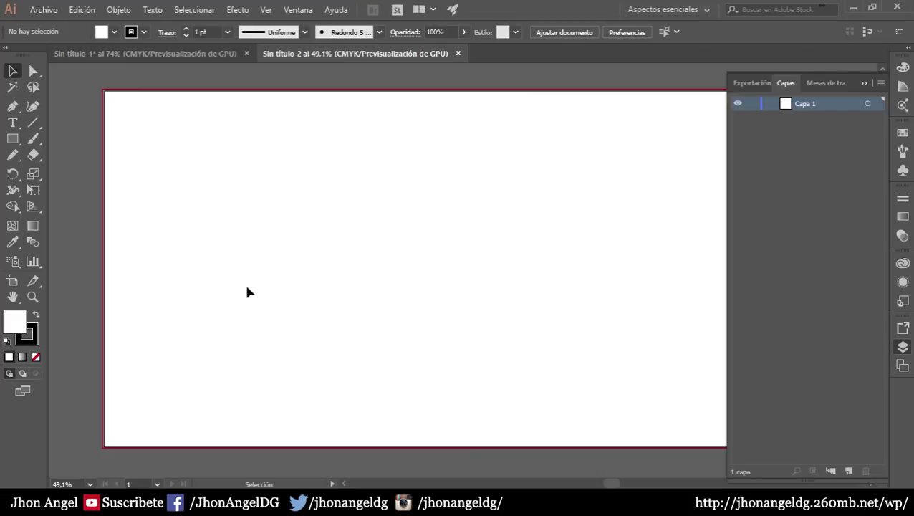
{"action": "key", "text": "ctrl+r"}
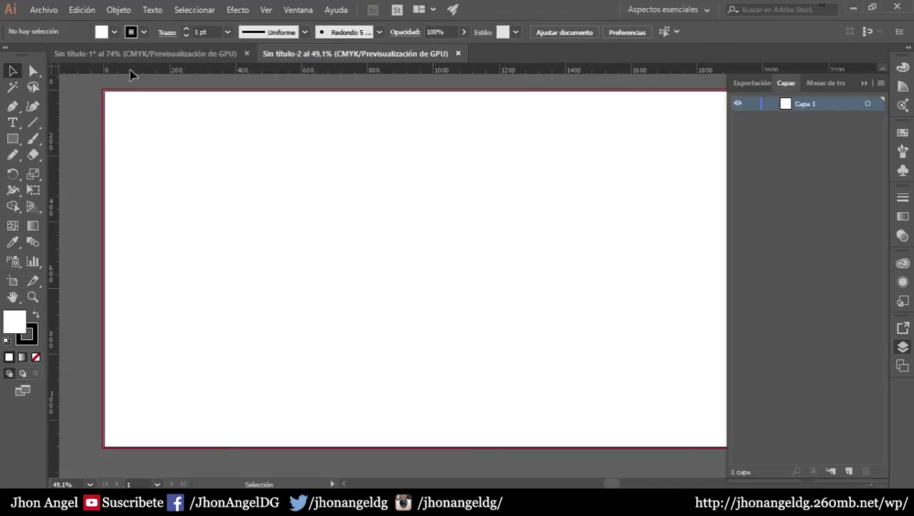
- Zoom in on the artboard's top-right corner until the right edge and bleed line show
{"action": "left_click_drag", "start_coordinate": [557, 148], "coordinate": [380, 178]}
{"action": "left_click_drag", "start_coordinate": [564, 132], "coordinate": [541, 168]}
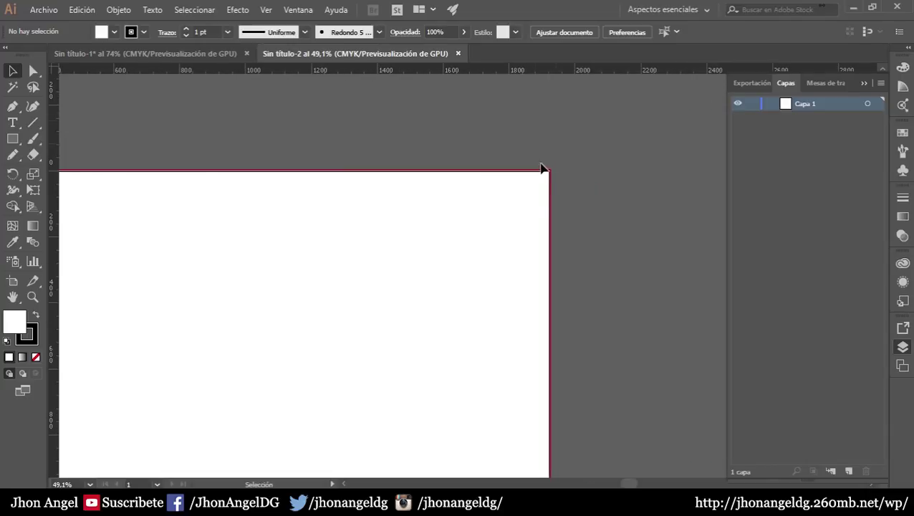
{"action": "scroll", "coordinate": [553, 186], "scroll_direction": "up", "scroll_amount": 4}
{"action": "scroll", "coordinate": [552, 150], "scroll_direction": "up", "scroll_amount": 3}
{"action": "scroll", "coordinate": [516, 129], "scroll_direction": "up", "scroll_amount": 3}
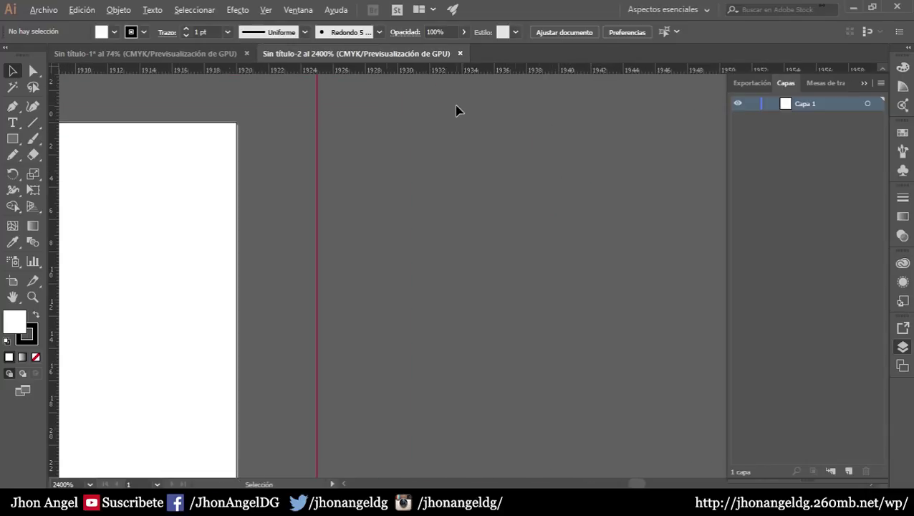
{"action": "scroll", "coordinate": [459, 112], "scroll_direction": "up", "scroll_amount": 1}
{"action": "left_click_drag", "start_coordinate": [332, 195], "coordinate": [482, 102]}
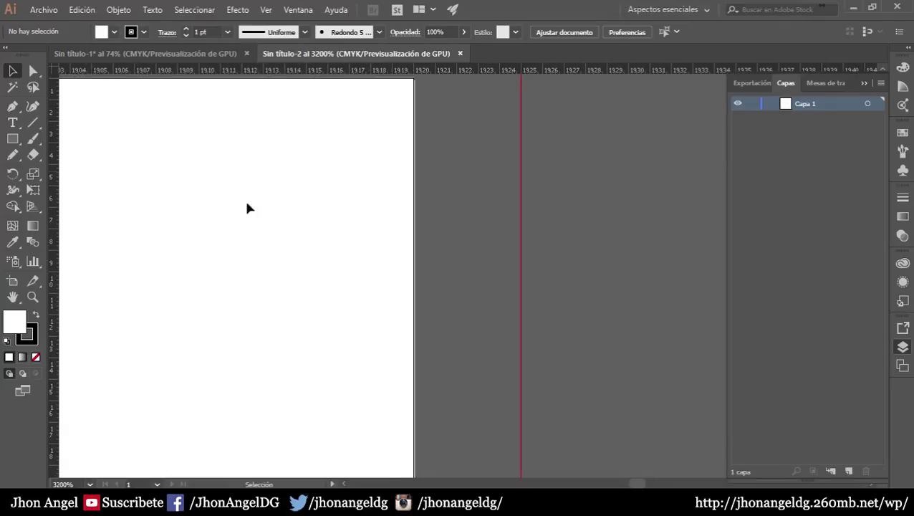
- Examine the red bleed line along the right edge and bottom-right corner at 2400–4800%
{"action": "scroll", "coordinate": [246, 208], "scroll_direction": "down", "scroll_amount": 5}
{"action": "scroll", "coordinate": [139, 324], "scroll_direction": "down", "scroll_amount": 2}
{"action": "scroll", "coordinate": [139, 369], "scroll_direction": "up", "scroll_amount": 2}
{"action": "scroll", "coordinate": [172, 195], "scroll_direction": "down", "scroll_amount": 1}
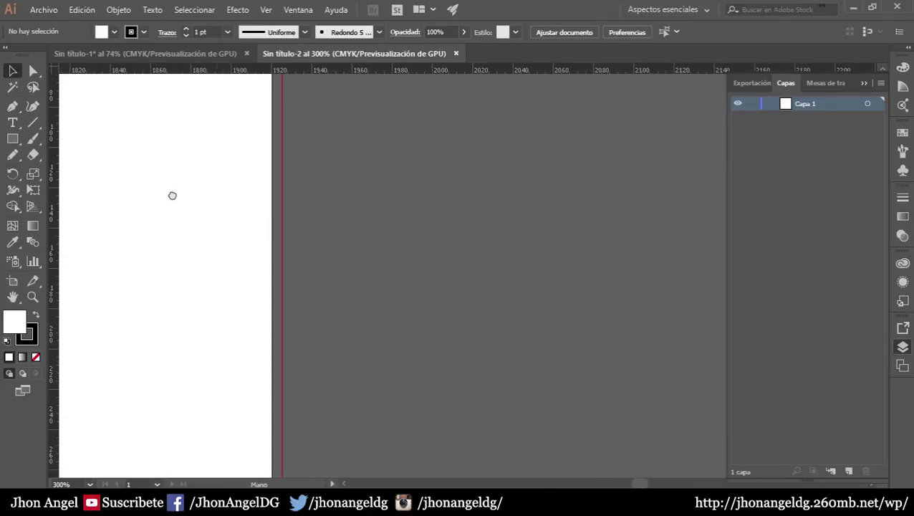
{"action": "scroll", "coordinate": [172, 195], "scroll_direction": "right", "scroll_amount": 2}
{"action": "scroll", "coordinate": [159, 376], "scroll_direction": "right", "scroll_amount": 1}
{"action": "scroll", "coordinate": [149, 321], "scroll_direction": "left", "scroll_amount": 1}
{"action": "scroll", "coordinate": [130, 216], "scroll_direction": "right", "scroll_amount": 1}
{"action": "scroll", "coordinate": [158, 246], "scroll_direction": "left", "scroll_amount": 1}
{"action": "scroll", "coordinate": [174, 393], "scroll_direction": "left", "scroll_amount": 1}
{"action": "scroll", "coordinate": [196, 400], "scroll_direction": "down", "scroll_amount": 10}
{"action": "scroll", "coordinate": [167, 327], "scroll_direction": "right", "scroll_amount": 2}
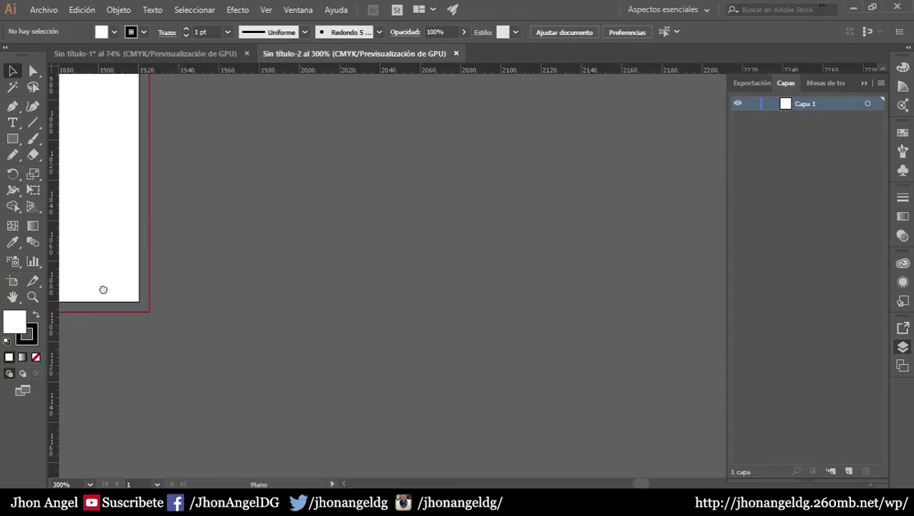
{"action": "scroll", "coordinate": [104, 289], "scroll_direction": "up", "scroll_amount": 3}
{"action": "scroll", "coordinate": [103, 272], "scroll_direction": "up", "scroll_amount": 4}
{"action": "scroll", "coordinate": [207, 340], "scroll_direction": "right", "scroll_amount": 3}
{"action": "scroll", "coordinate": [258, 198], "scroll_direction": "right", "scroll_amount": 3}
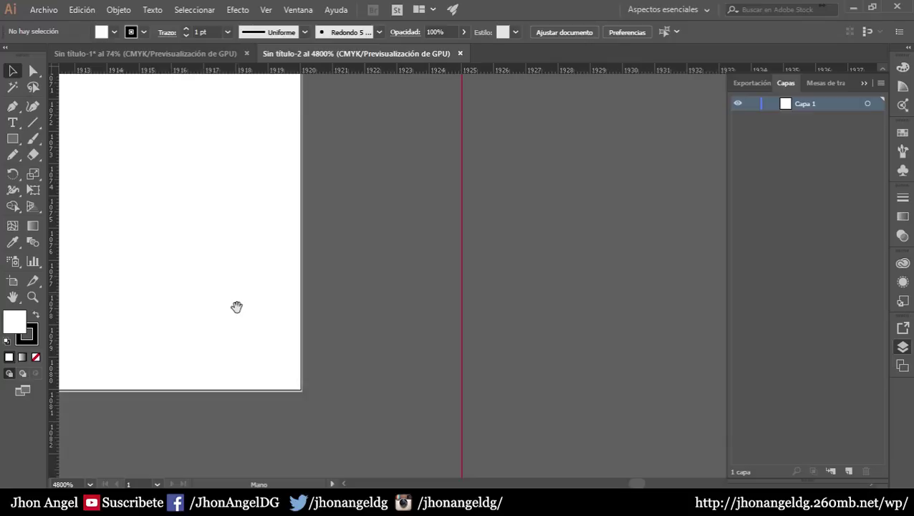
{"action": "scroll", "coordinate": [179, 237], "scroll_direction": "down", "scroll_amount": 3}
{"action": "scroll", "coordinate": [143, 187], "scroll_direction": "right", "scroll_amount": 1}
{"action": "scroll", "coordinate": [86, 164], "scroll_direction": "right", "scroll_amount": 2}
{"action": "scroll", "coordinate": [86, 165], "scroll_direction": "down", "scroll_amount": 1}
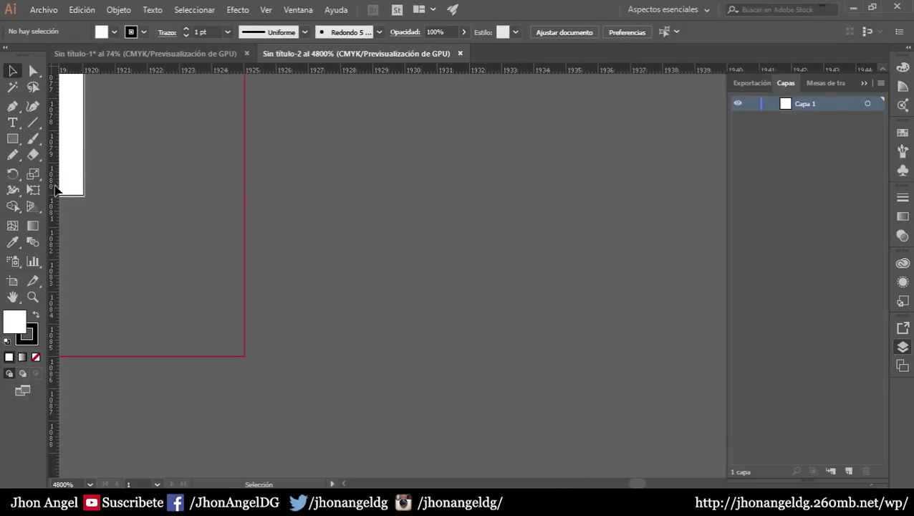
- Zoom back out to 25% to see the whole artboard
{"action": "scroll", "coordinate": [476, 309], "scroll_direction": "down", "scroll_amount": 2}
{"action": "scroll", "coordinate": [285, 245], "scroll_direction": "down", "scroll_amount": 2}
{"action": "scroll", "coordinate": [310, 241], "scroll_direction": "down", "scroll_amount": 1}
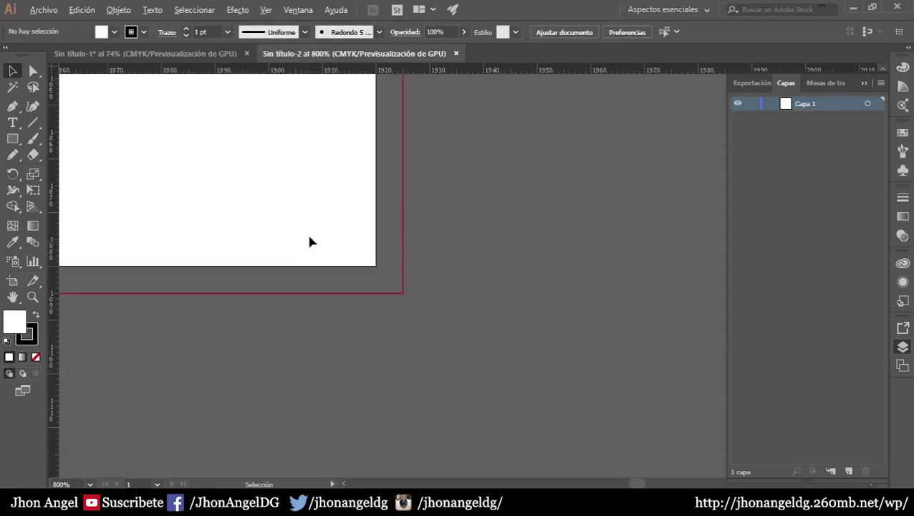
{"action": "scroll", "coordinate": [309, 242], "scroll_direction": "down", "scroll_amount": 3}
{"action": "scroll", "coordinate": [313, 235], "scroll_direction": "down", "scroll_amount": 1}
{"action": "scroll", "coordinate": [347, 255], "scroll_direction": "down", "scroll_amount": 4}
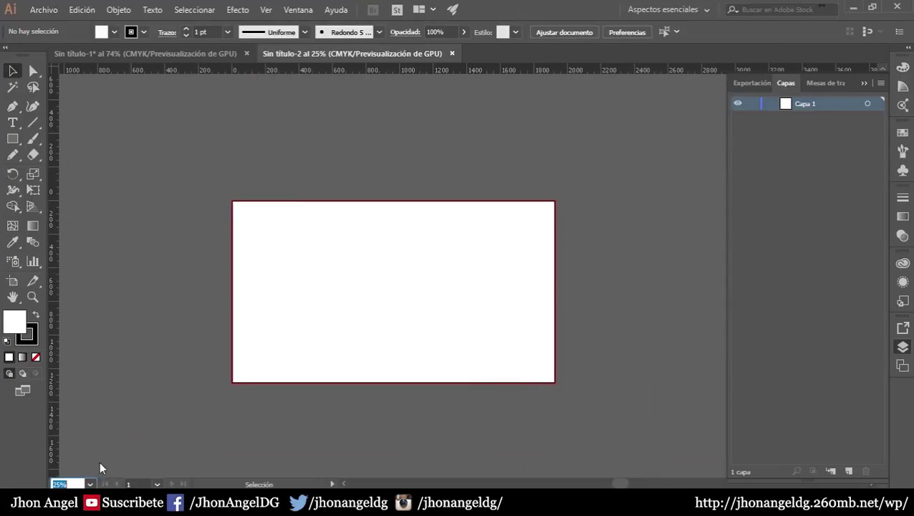
- Fit the artboard in the window with Encajar en la pantalla and nudge it left
{"action": "left_click", "coordinate": [89, 485]}
{"action": "left_click", "coordinate": [119, 469]}
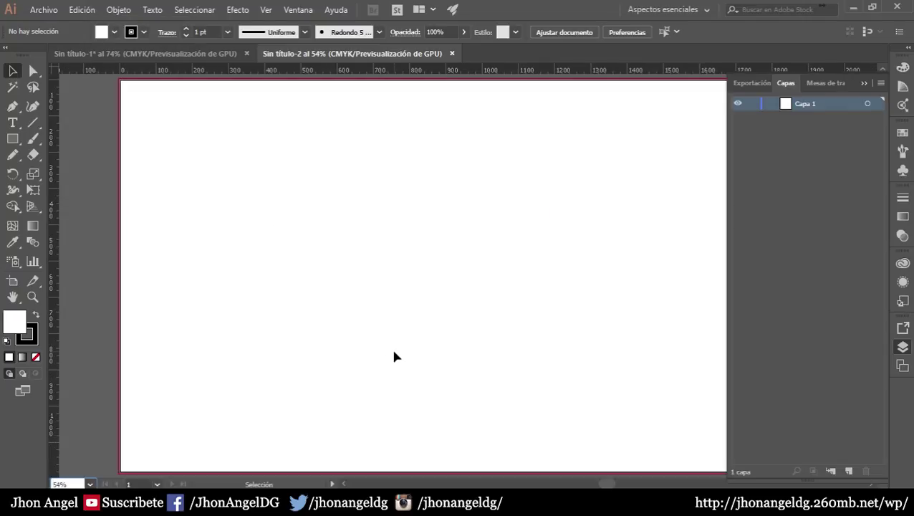
{"action": "left_click_drag", "start_coordinate": [524, 318], "coordinate": [475, 322]}
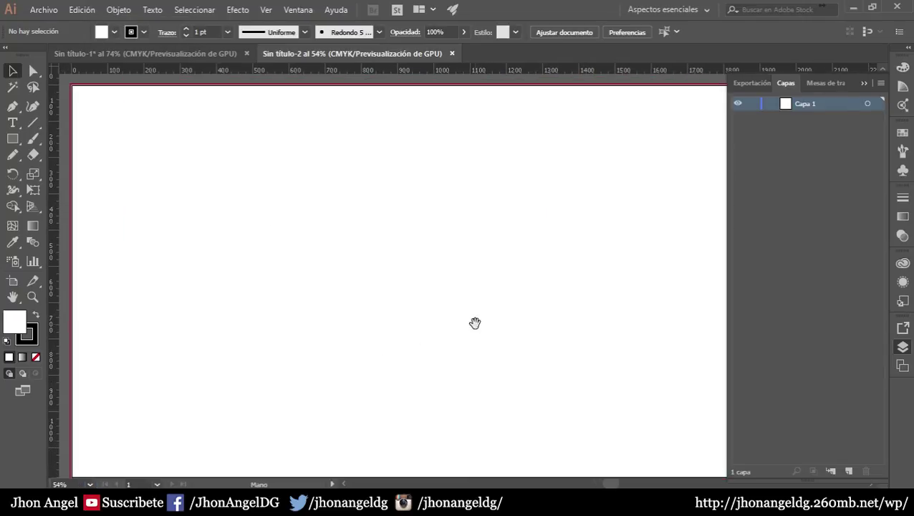
- Collapse the Capas panel and re-centre the artboard in the wider canvas
{"action": "left_click_drag", "start_coordinate": [725, 102], "coordinate": [879, 104]}
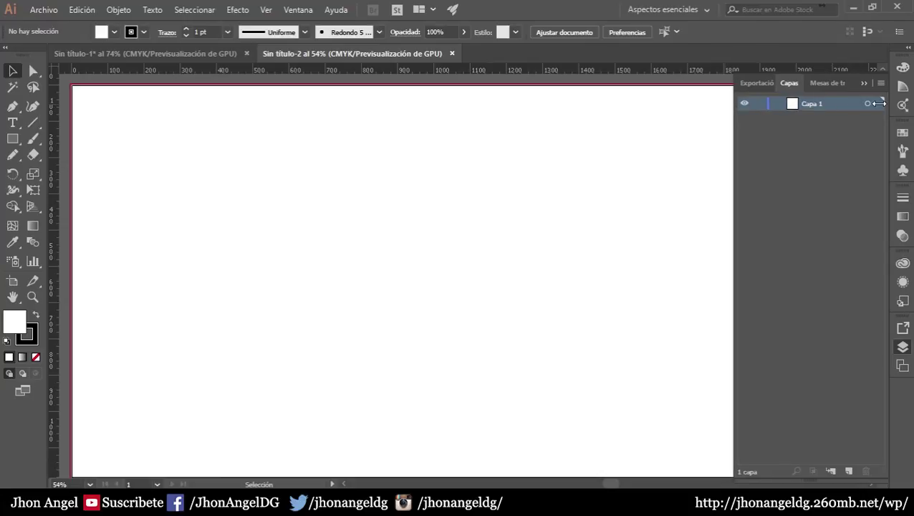
{"action": "left_click", "coordinate": [865, 83]}
{"action": "left_click_drag", "start_coordinate": [464, 258], "coordinate": [500, 253]}
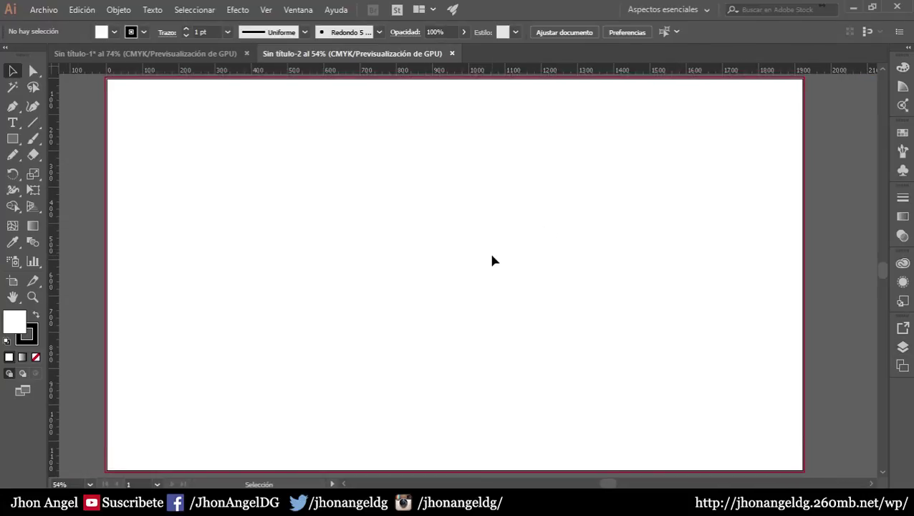